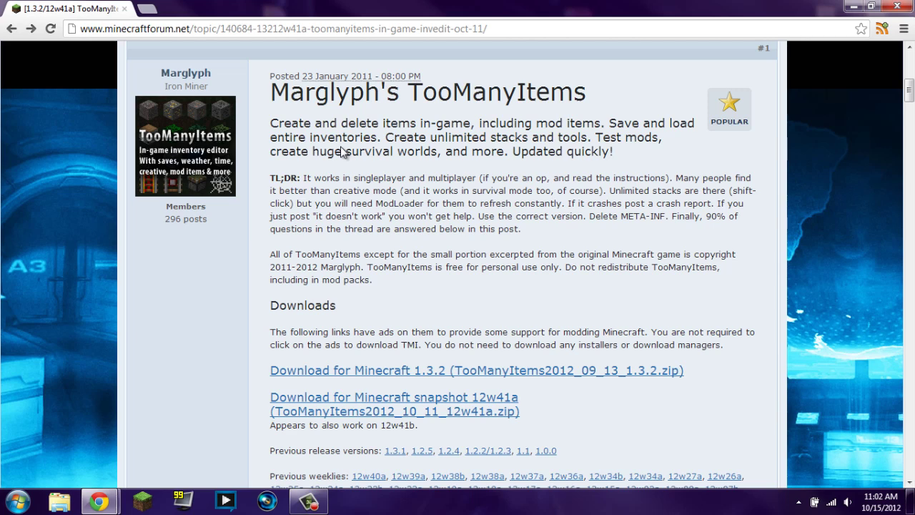
# - Scroll to the TooManyItems download links and briefly highlight the 12w41b compatibility note
pyautogui.scroll(-1, 369, 345)
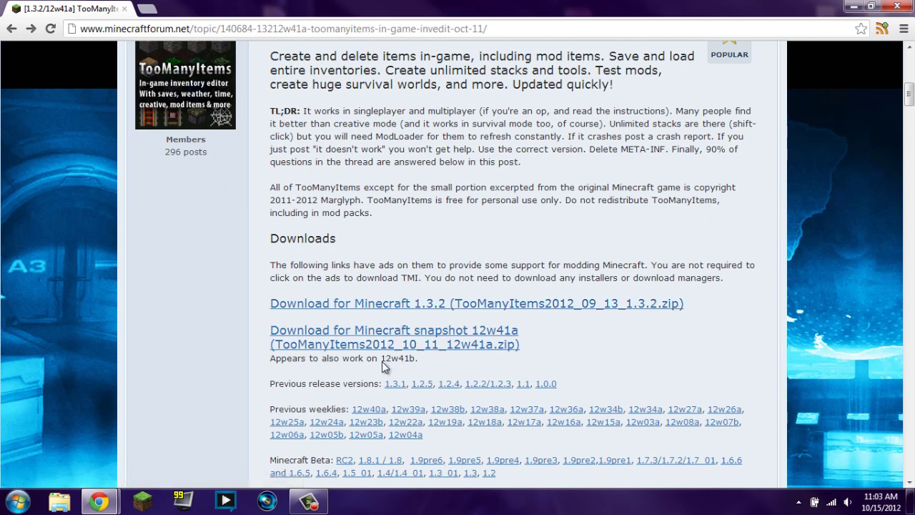
pyautogui.moveTo(381, 365); pyautogui.dragTo(412, 360)
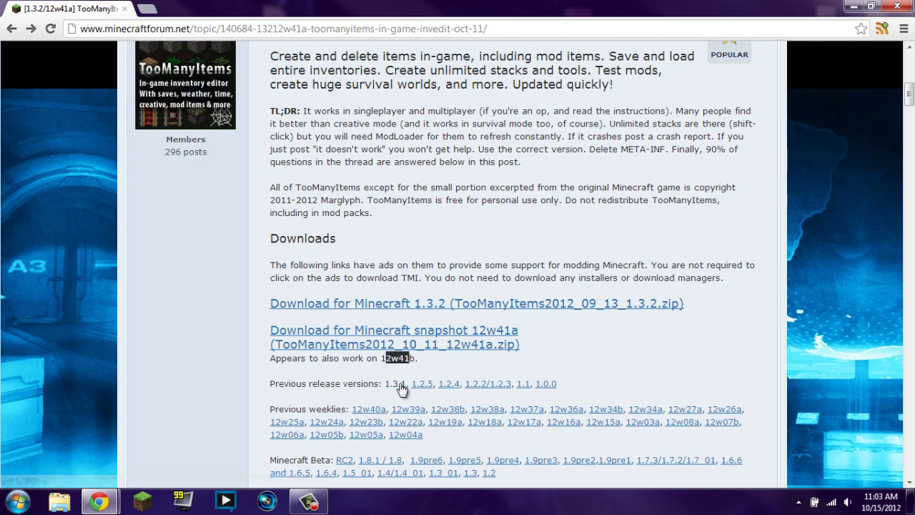
pyautogui.click(424, 362)
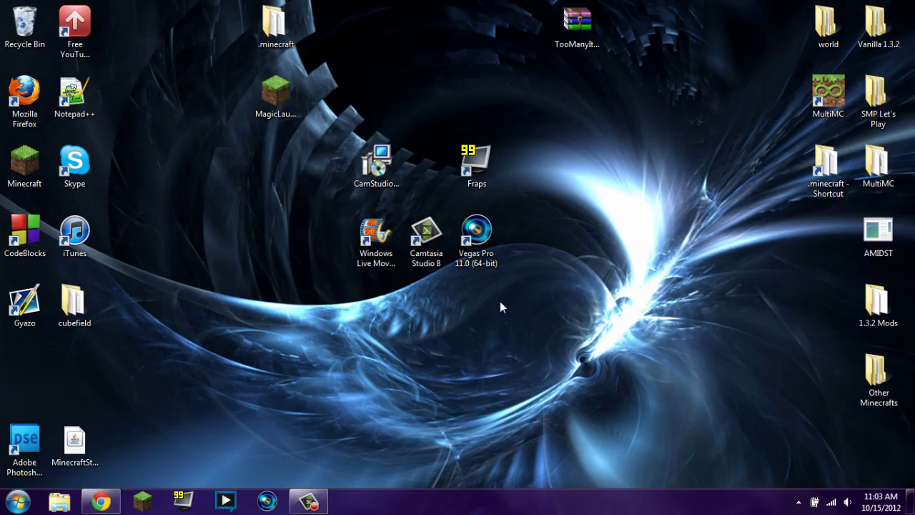
# - Group the .minecraft shortcut, MagicLauncher and MultiMC icons together near the desktop centre
pyautogui.moveTo(274, 24); pyautogui.dragTo(126, 25)
pyautogui.moveTo(848, 160); pyautogui.dragTo(394, 296)
pyautogui.click(284, 127)
pyautogui.moveTo(284, 127); pyautogui.dragTo(535, 333)
pyautogui.moveTo(826, 101); pyautogui.dragTo(428, 306)
pyautogui.moveTo(527, 304); pyautogui.dragTo(476, 304)
# - Move Vegas Pro, Camtasia Studio 8 and Movie Maker to the top row, and place the TooManyItems archive below MultiMC
pyautogui.moveTo(476, 236); pyautogui.dragTo(476, 100)
pyautogui.moveTo(425, 232); pyautogui.dragTo(424, 92)
pyautogui.moveTo(374, 232); pyautogui.dragTo(374, 95)
pyautogui.moveTo(578, 25); pyautogui.dragTo(427, 372)
pyautogui.click(515, 389)
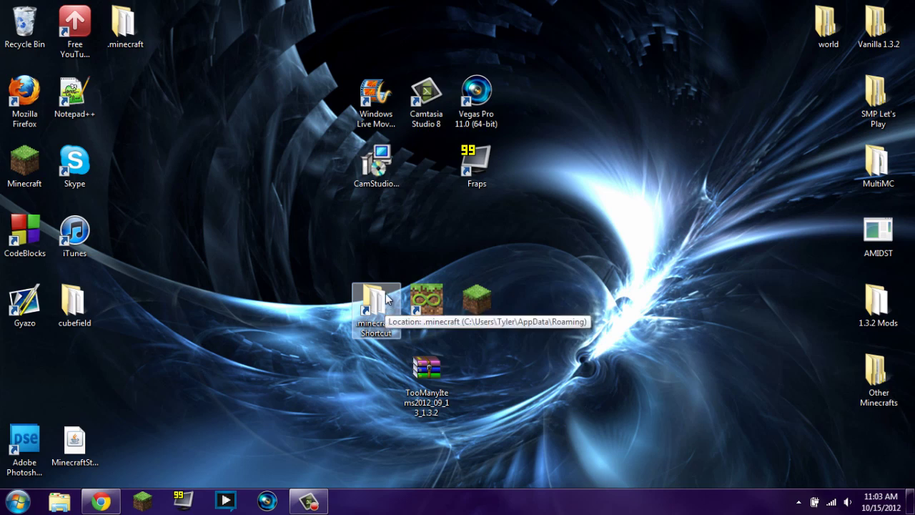
pyautogui.press('super')
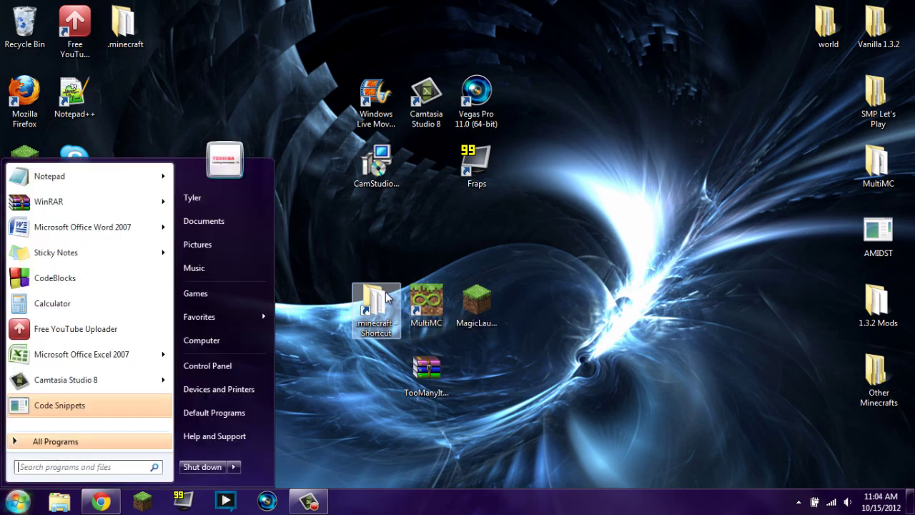
# - Open the Roaming folder via %appdata% and go into .minecraft
pyautogui.write('%appdata%')
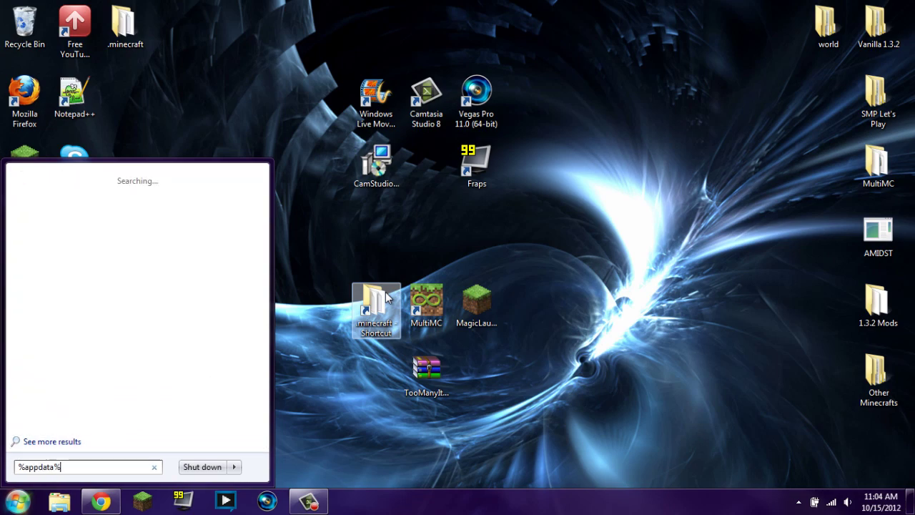
pyautogui.press('Return')
pyautogui.moveTo(576, 105); pyautogui.dragTo(504, 79)
pyautogui.doubleClick(505, 170)
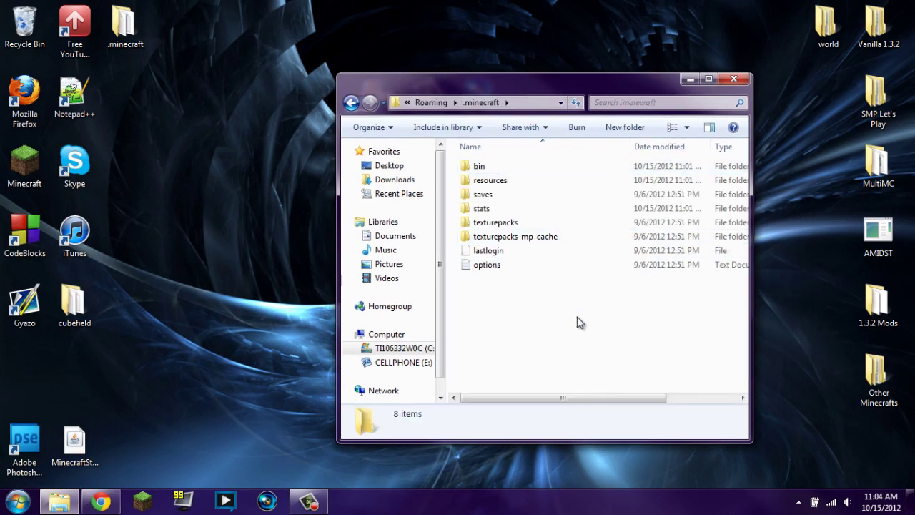
pyautogui.click(351, 102)
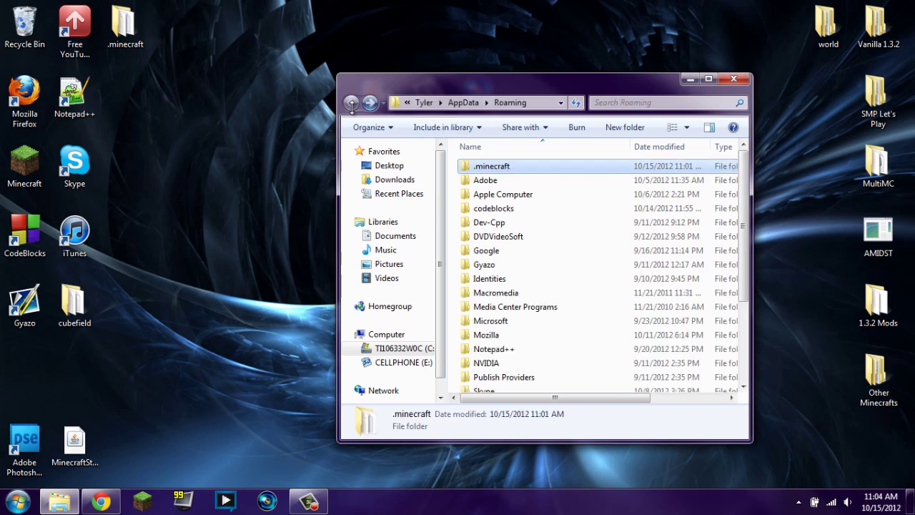
pyautogui.doubleClick(462, 168)
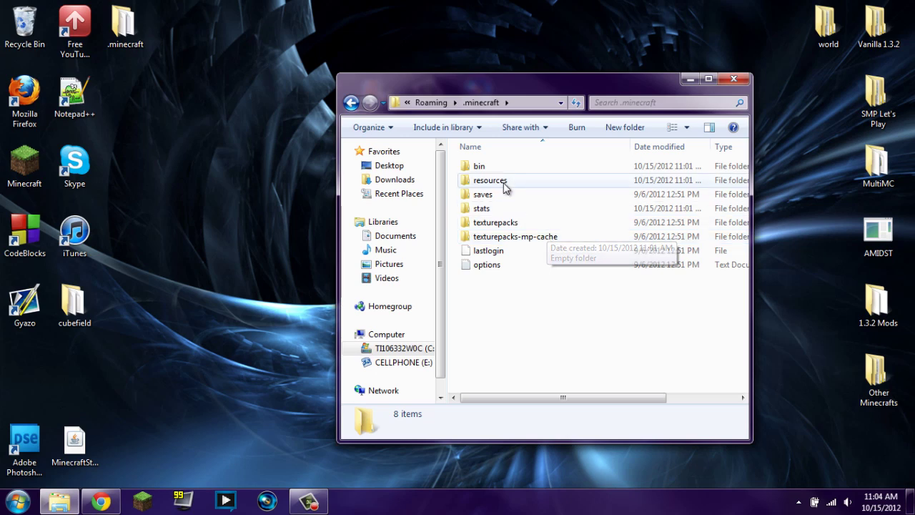
# - Look inside the saves folder and the Vanilla 1.3.2 folder, then return to Roaming
pyautogui.doubleClick(498, 193)
pyautogui.click(350, 103)
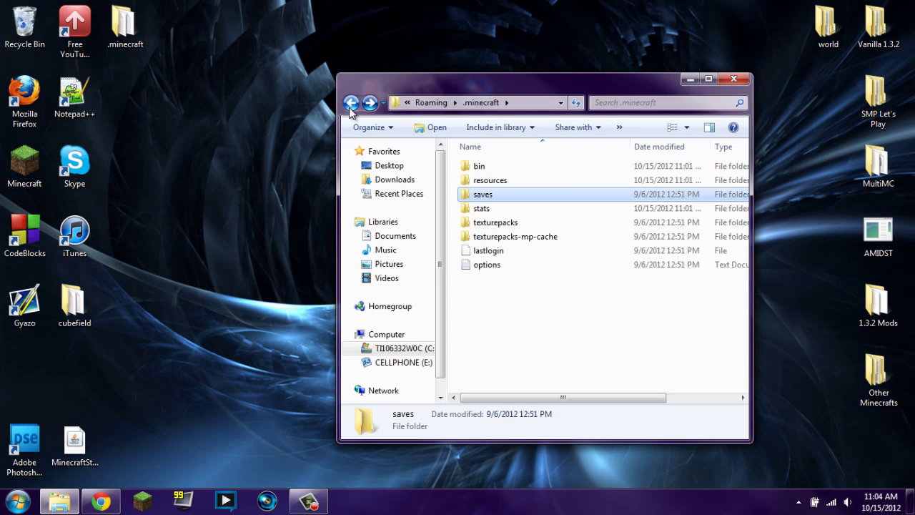
pyautogui.click(545, 312)
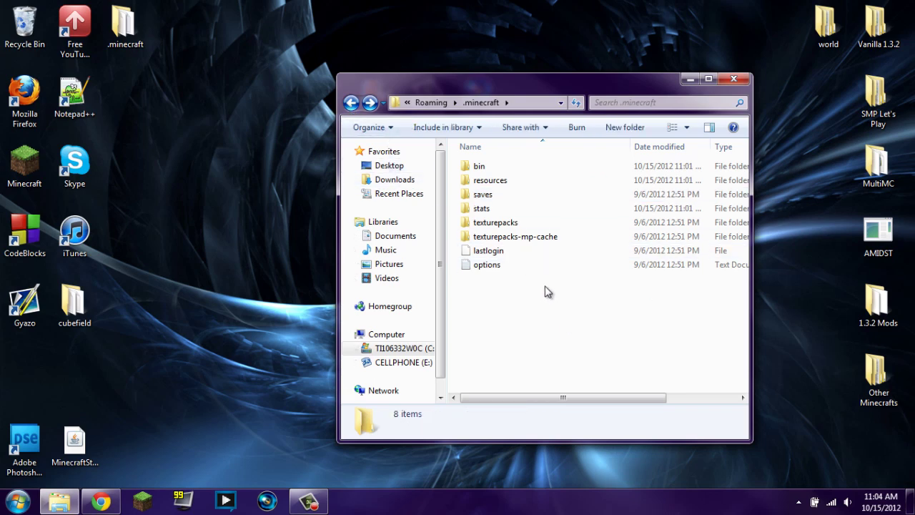
pyautogui.click(351, 102)
pyautogui.doubleClick(878, 29)
pyautogui.click(746, 99)
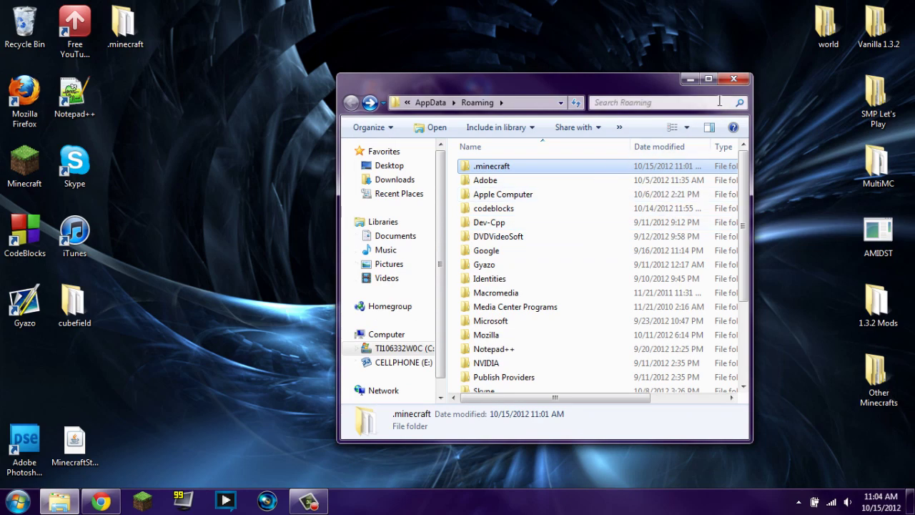
# - Go to .minecraft\bin and open minecraft.jar with WinRAR archiver
pyautogui.moveTo(504, 93); pyautogui.dragTo(158, 76)
pyautogui.doubleClick(126, 153)
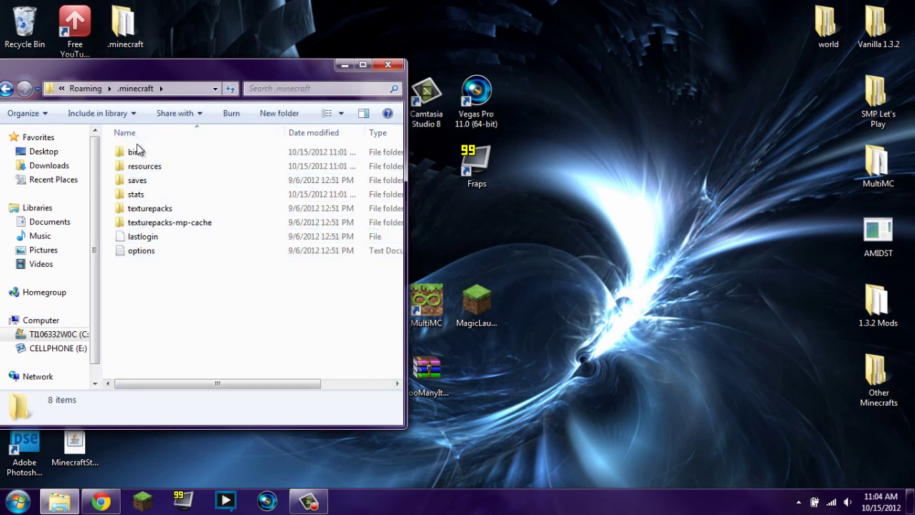
pyautogui.doubleClick(138, 153)
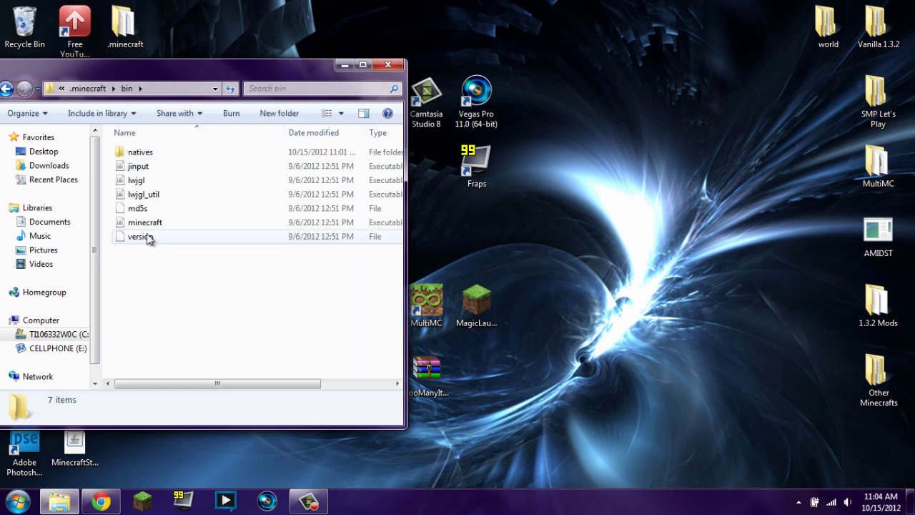
pyautogui.rightClick(119, 225)
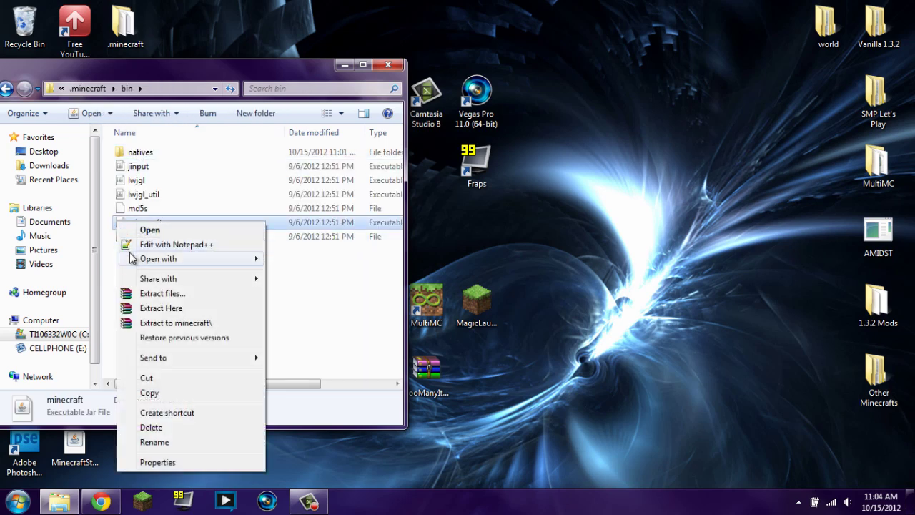
pyautogui.moveTo(143, 259)
pyautogui.click(300, 273)
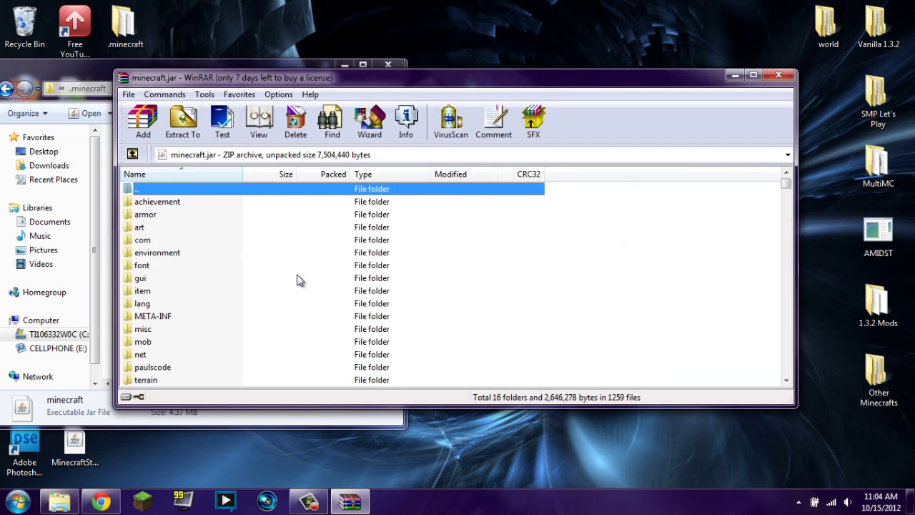
# - Delete the META-INF folder from minecraft.jar
pyautogui.click(151, 316)
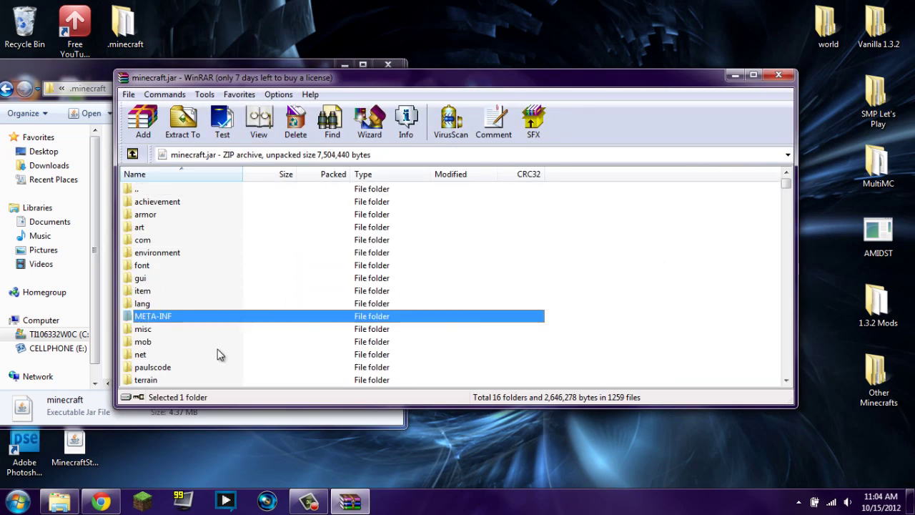
pyautogui.press('Delete')
pyautogui.press('Return')
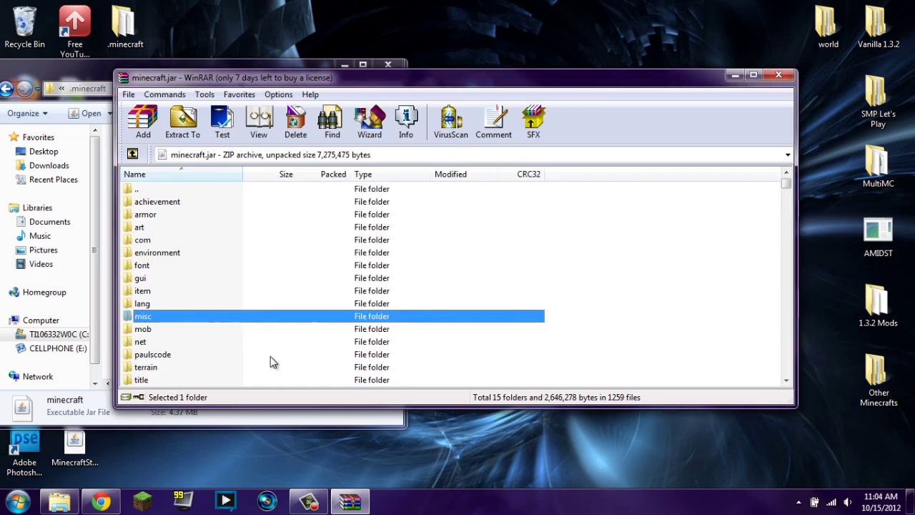
# - Add all 22 TooManyItems files into minecraft.jar, then close both archives
pyautogui.moveTo(456, 74); pyautogui.dragTo(398, 7)
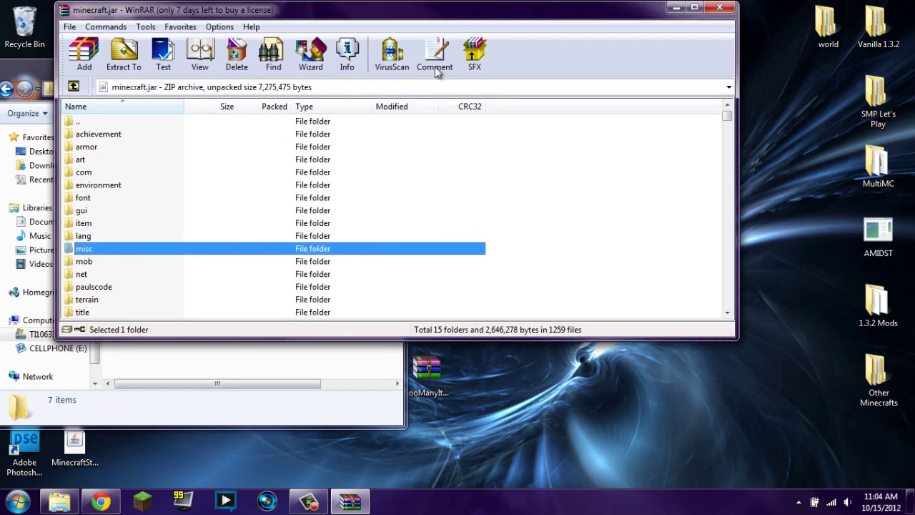
pyautogui.doubleClick(424, 367)
pyautogui.moveTo(395, 127); pyautogui.dragTo(491, 123)
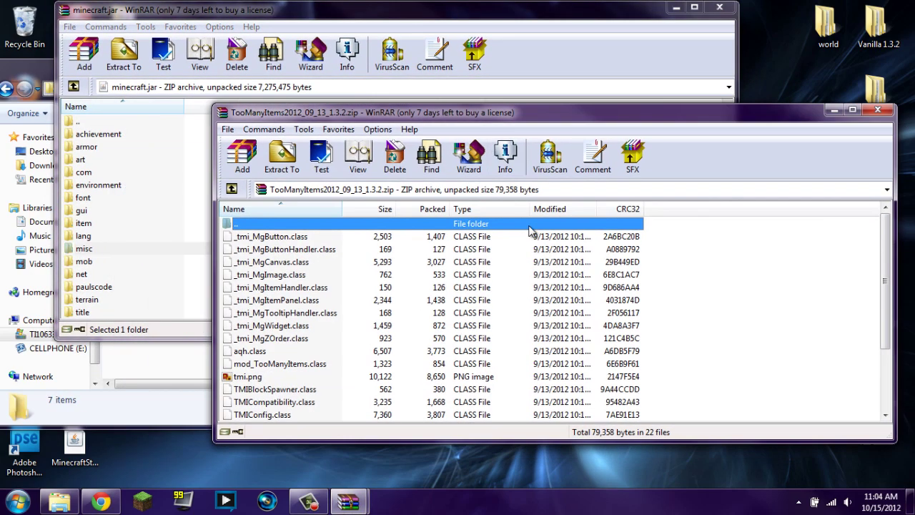
pyautogui.moveTo(660, 243); pyautogui.dragTo(272, 368)
pyautogui.scroll(3, 318, 339)
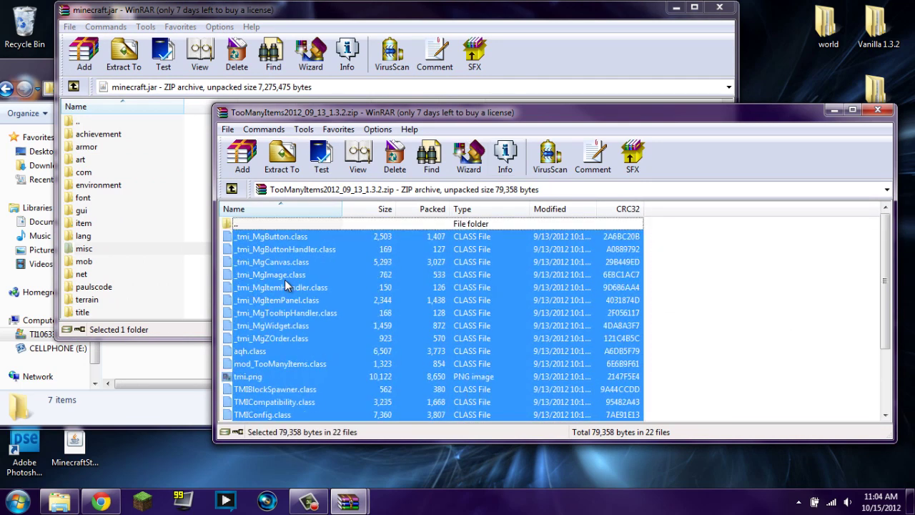
pyautogui.scroll(-3, 284, 279)
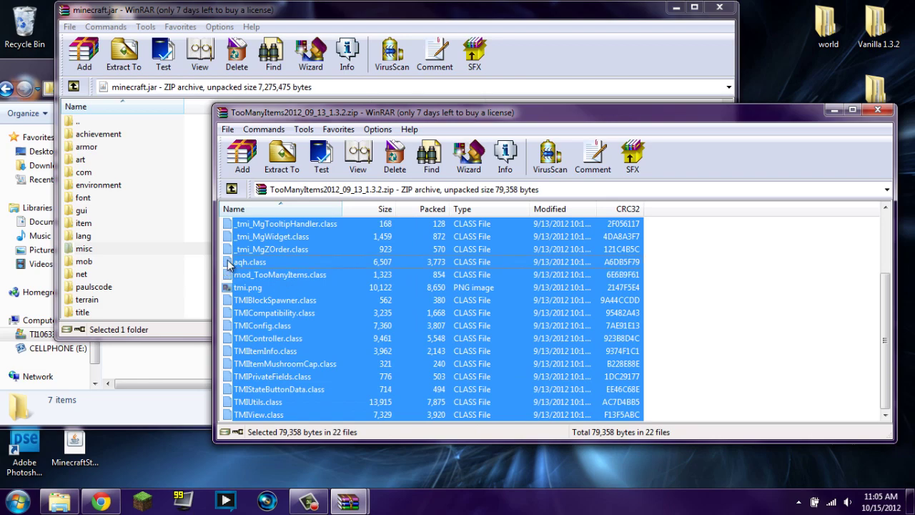
pyautogui.moveTo(161, 216); pyautogui.dragTo(165, 208)
pyautogui.click(392, 286)
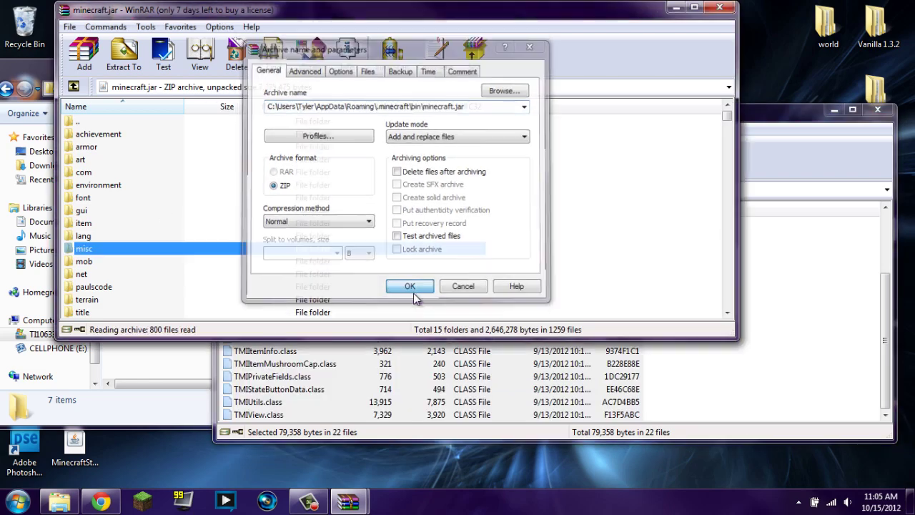
pyautogui.click(720, 7)
pyautogui.click(877, 109)
# - Launch Minecraft, log in, and create a new singleplayer world in Creative mode
pyautogui.click(397, 61)
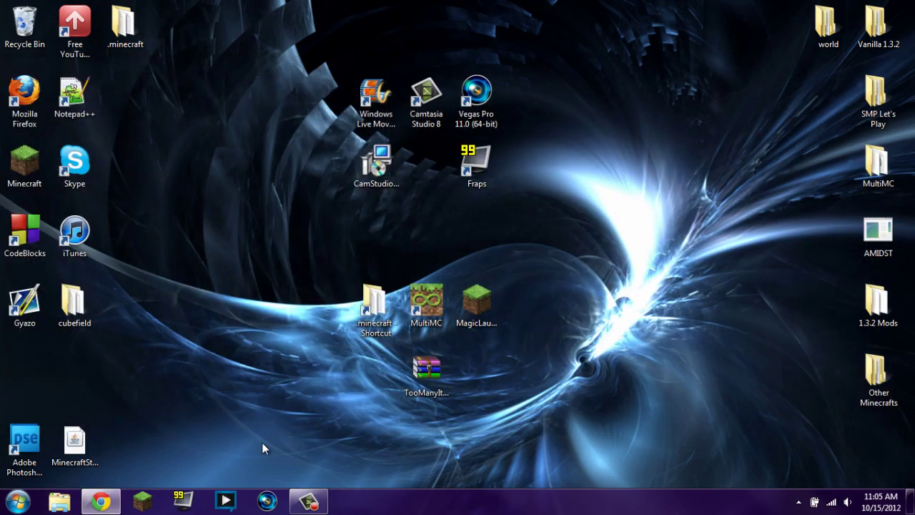
pyautogui.click(143, 500)
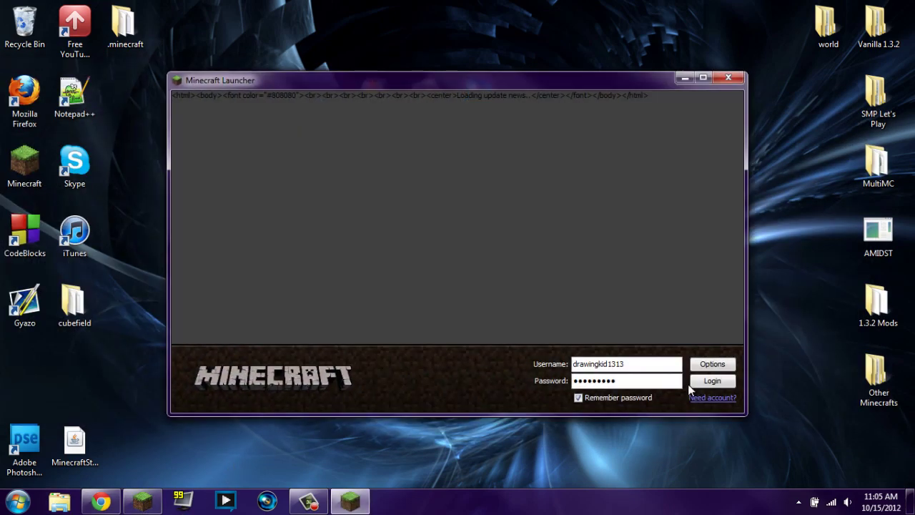
pyautogui.click(704, 381)
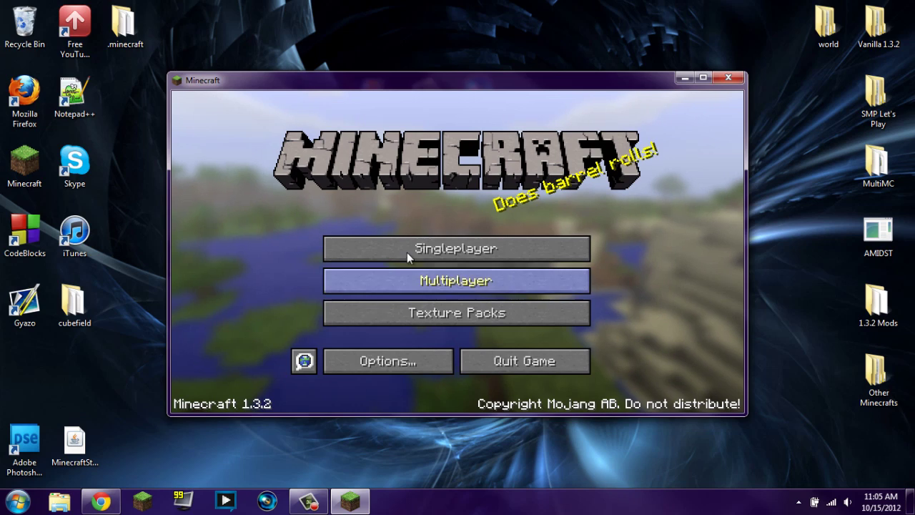
pyautogui.click(407, 250)
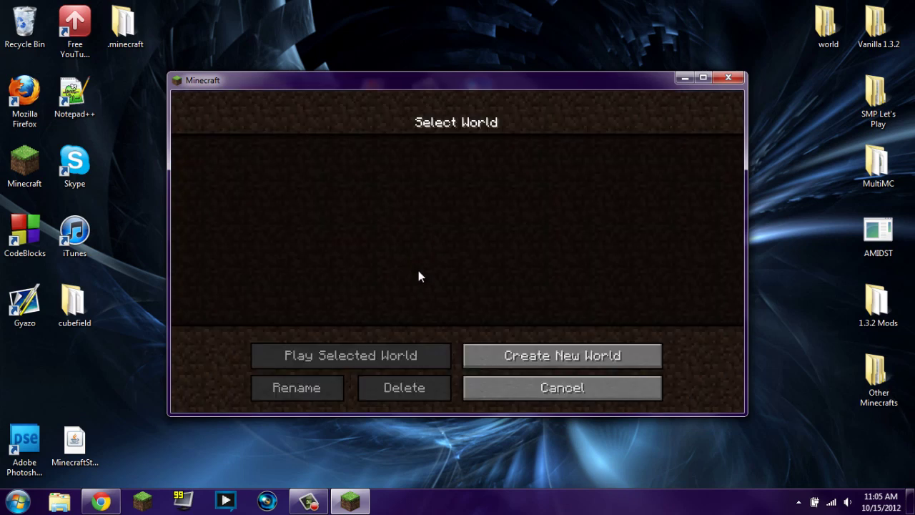
pyautogui.click(563, 355)
pyautogui.click(476, 240)
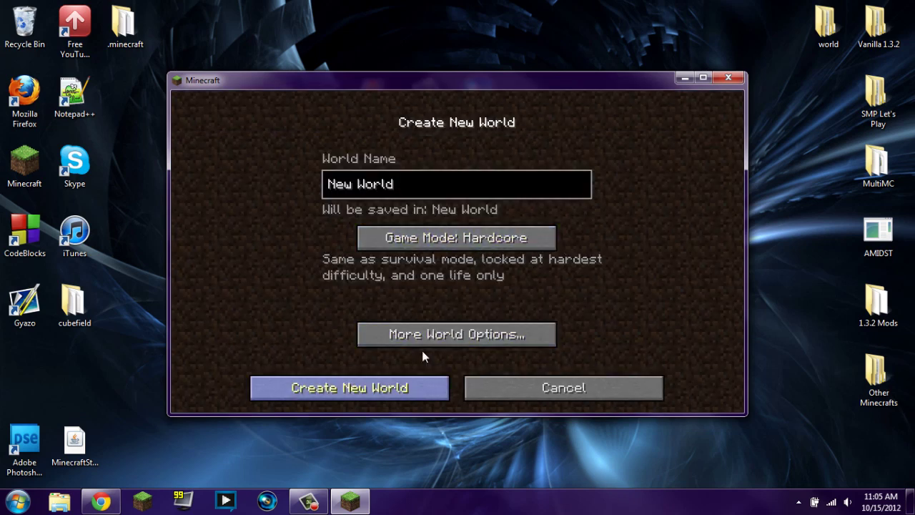
pyautogui.click(456, 237)
pyautogui.click(350, 387)
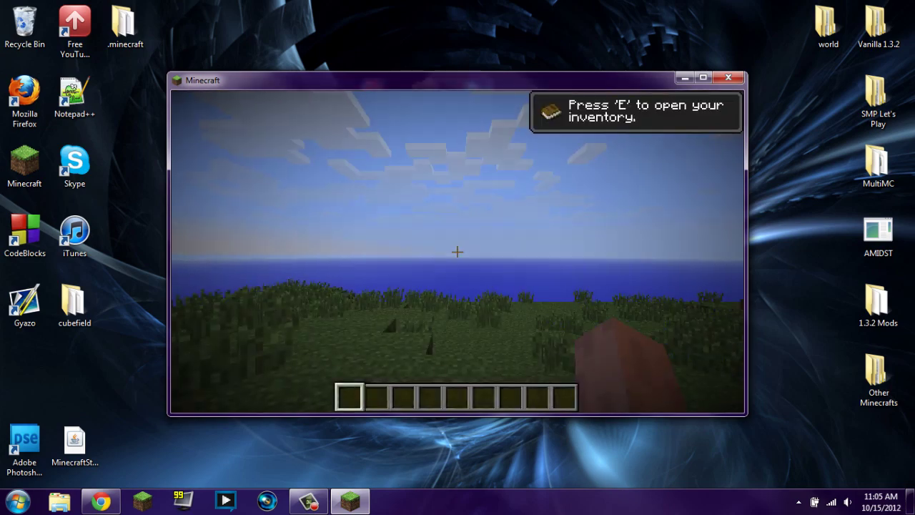
# - Spawn sandstone and other block stacks from the TooManyItems panel, toggle creative mode, then close the game
pyautogui.press('e')
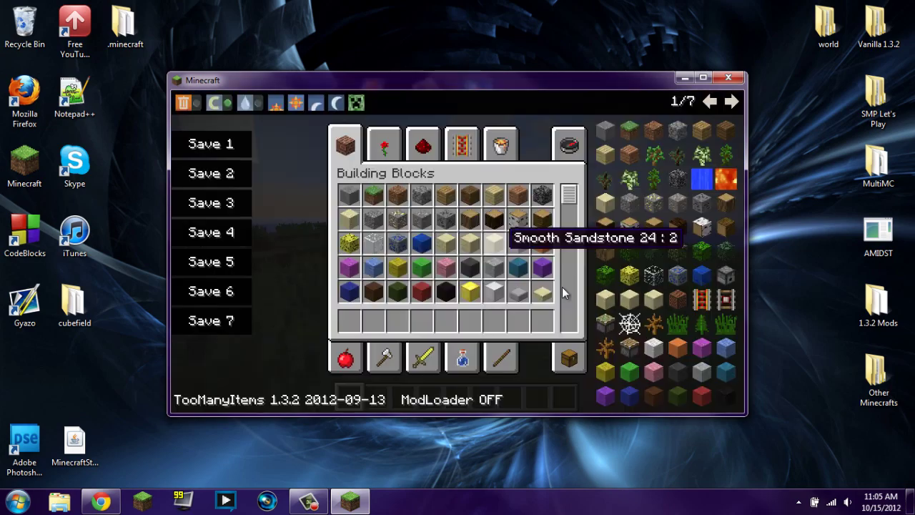
pyautogui.click(599, 300)
pyautogui.click(620, 251)
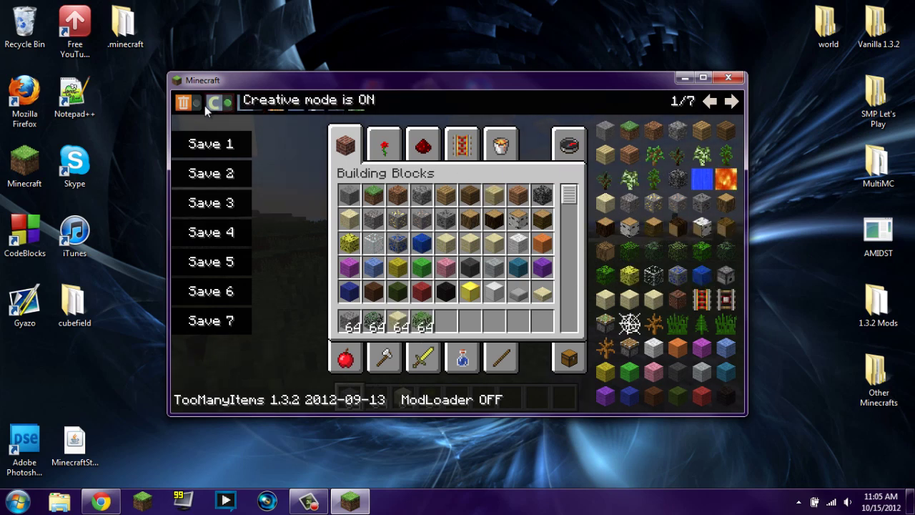
pyautogui.click(204, 105)
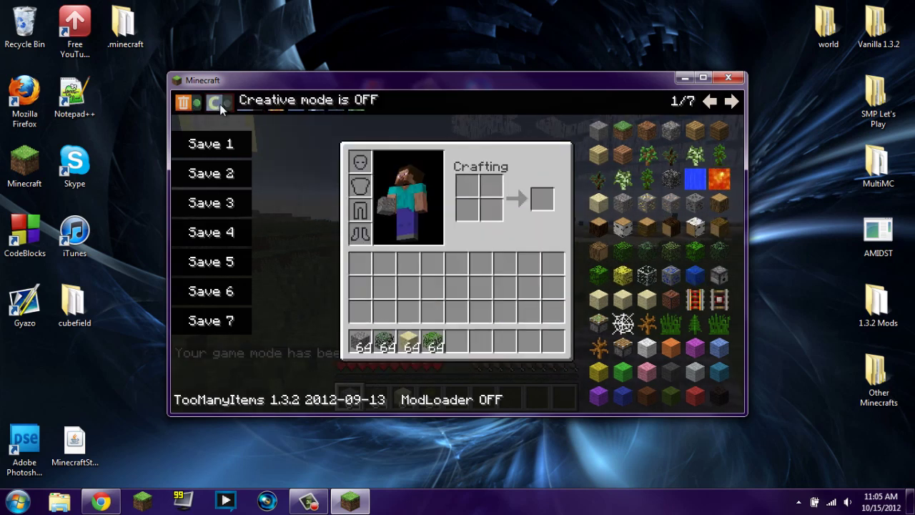
pyautogui.click(220, 104)
pyautogui.click(737, 80)
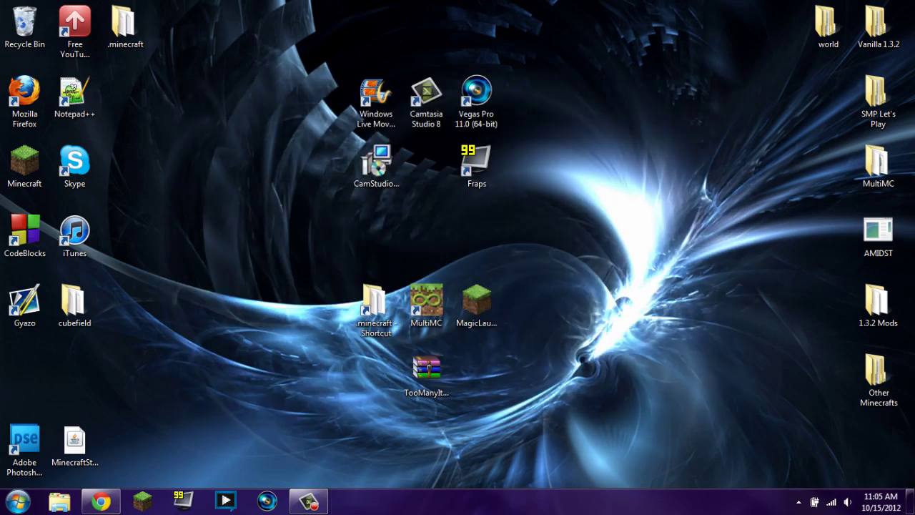
# - Launch MultiMC and create a new instance named TMI
pyautogui.doubleClick(431, 305)
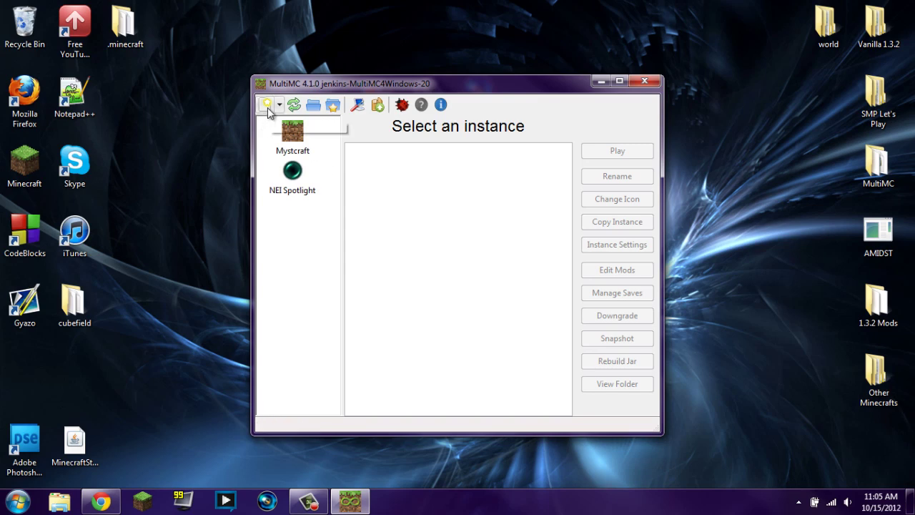
pyautogui.click(266, 105)
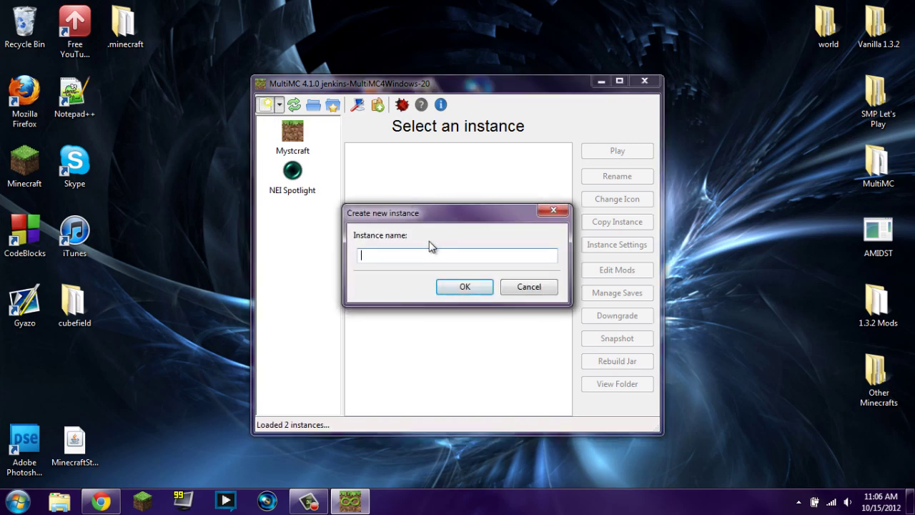
pyautogui.write('TMI')
pyautogui.press('Return')
# - Open TMI's mod editor and look through its coremods, mods and jar mods lists
pyautogui.rightClick(295, 214)
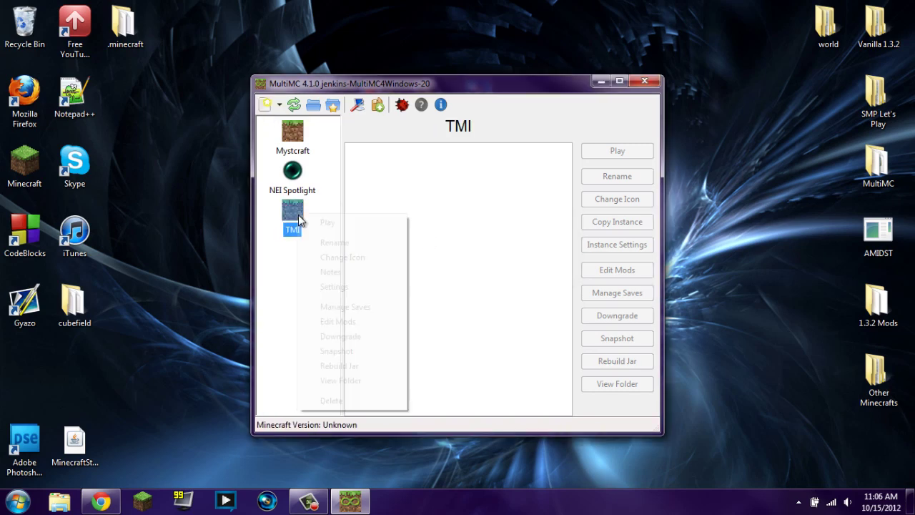
pyautogui.click(319, 321)
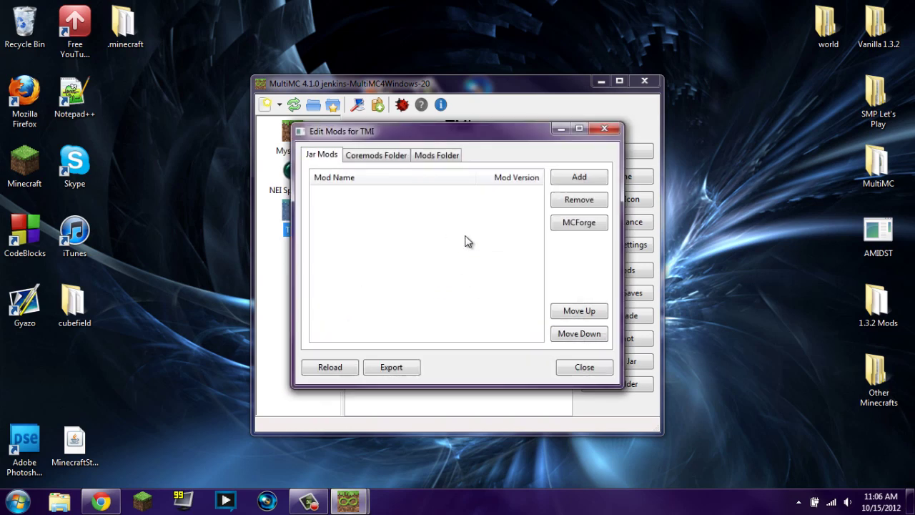
pyautogui.moveTo(552, 93); pyautogui.dragTo(414, 248)
pyautogui.click(461, 137)
pyautogui.moveTo(461, 137); pyautogui.dragTo(278, 113)
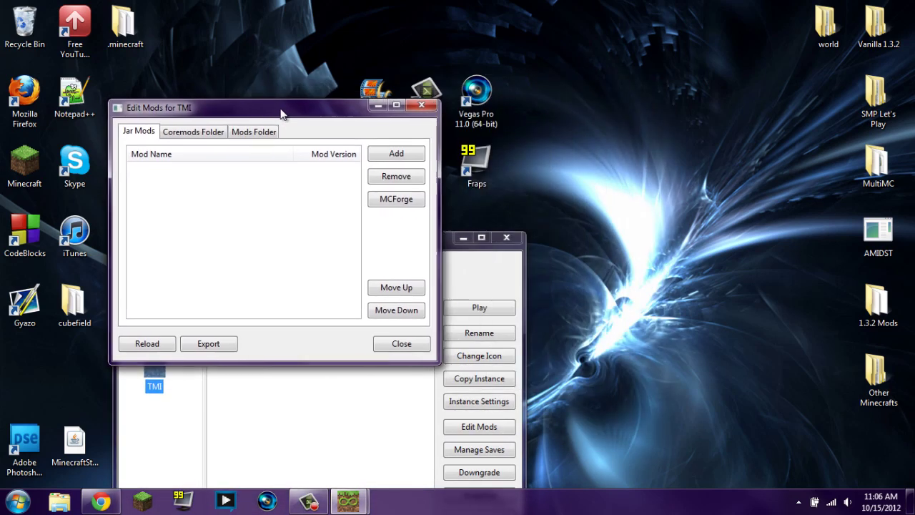
pyautogui.click(190, 134)
pyautogui.click(242, 131)
pyautogui.click(154, 133)
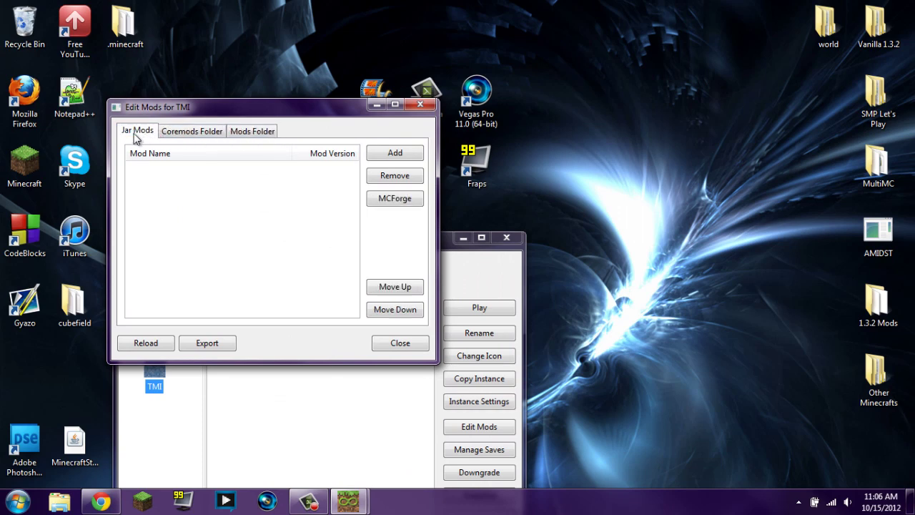
# - Add the TooManyItems archive to TMI's jar mods and close the mod editor
pyautogui.click(463, 238)
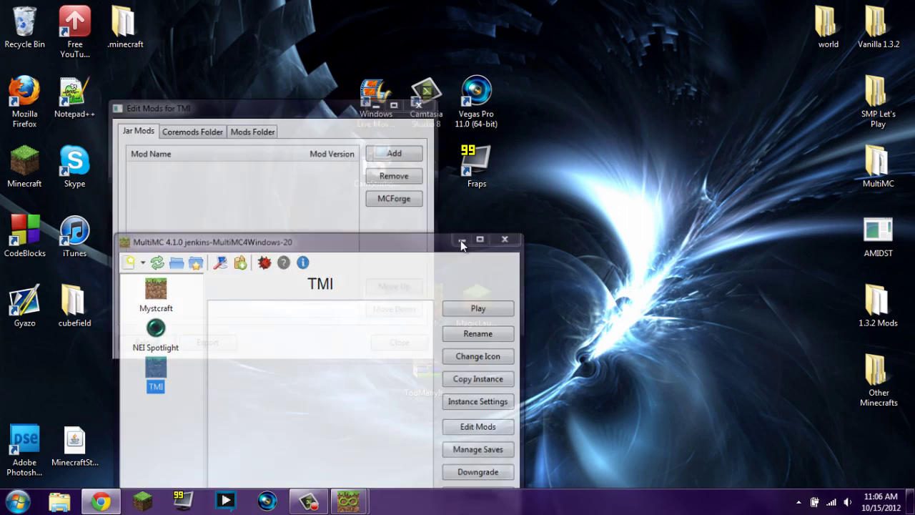
pyautogui.moveTo(348, 500)
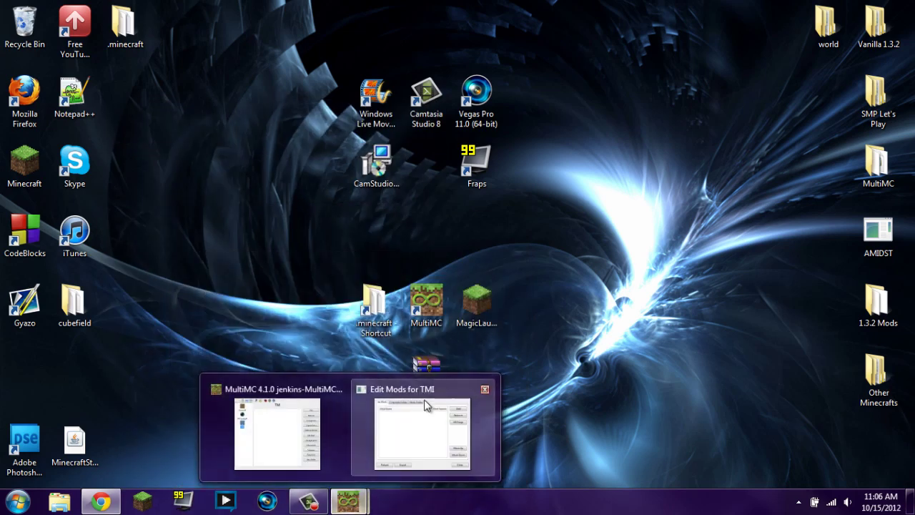
pyautogui.click(419, 399)
pyautogui.moveTo(431, 384); pyautogui.dragTo(265, 216)
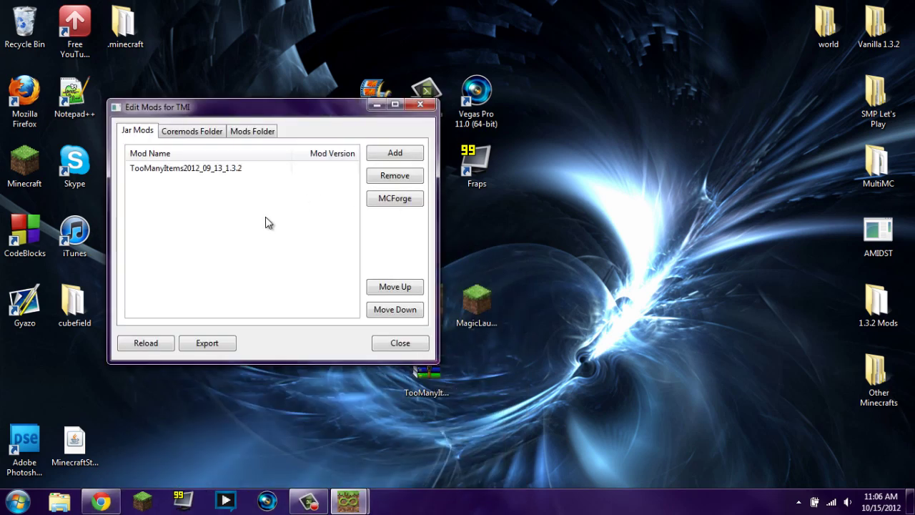
pyautogui.click(400, 343)
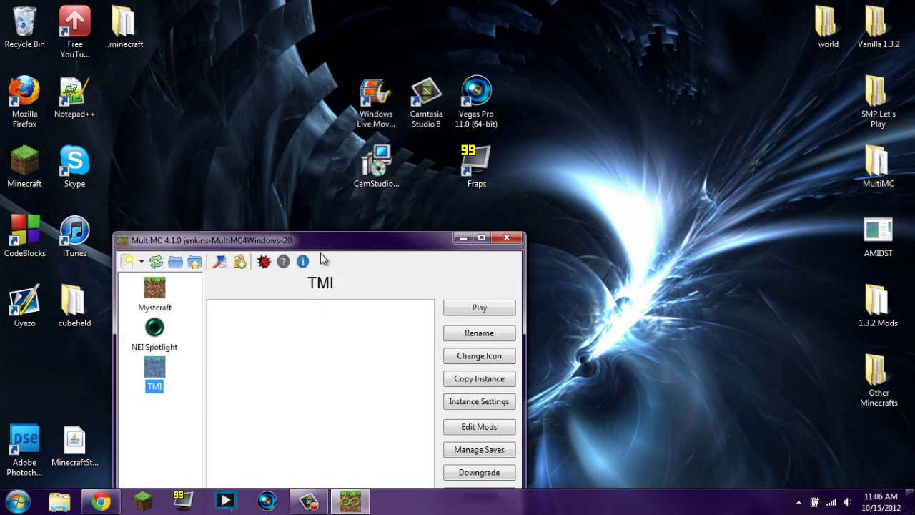
pyautogui.moveTo(349, 239); pyautogui.dragTo(431, 57)
# - Launch the TMI instance, log in, and create a new Creative singleplayer world
pyautogui.doubleClick(262, 191)
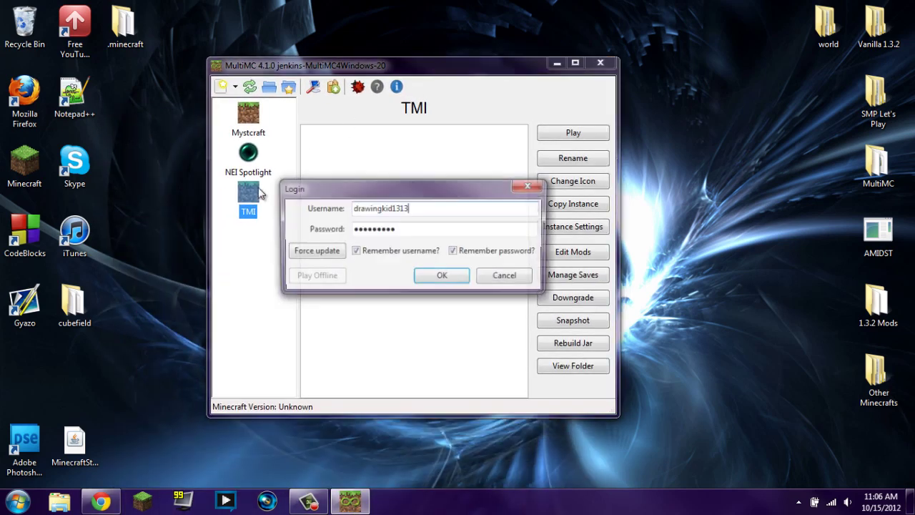
pyautogui.click(440, 276)
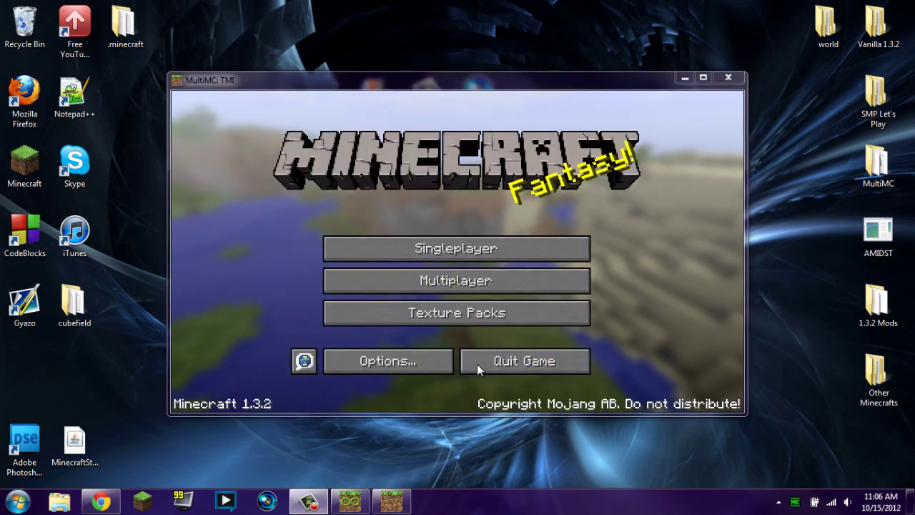
pyautogui.click(391, 250)
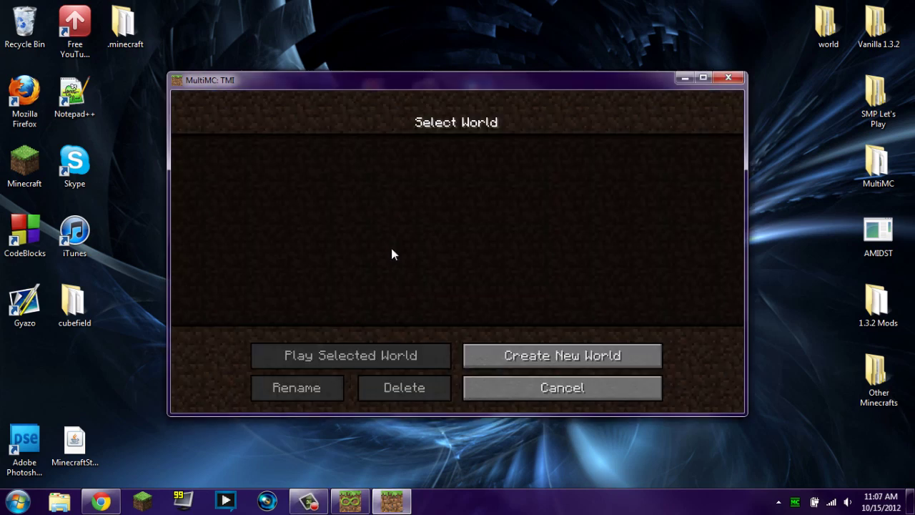
pyautogui.click(543, 355)
pyautogui.click(471, 238)
pyautogui.click(469, 238)
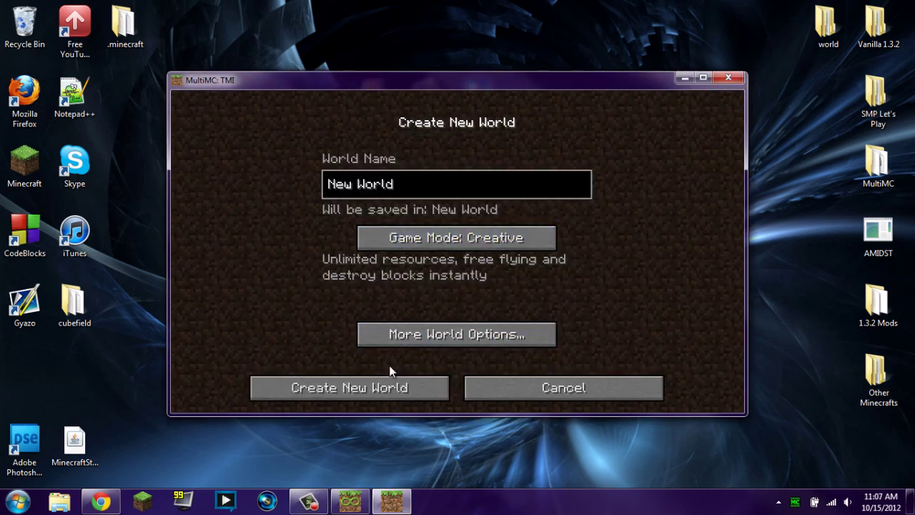
pyautogui.click(386, 381)
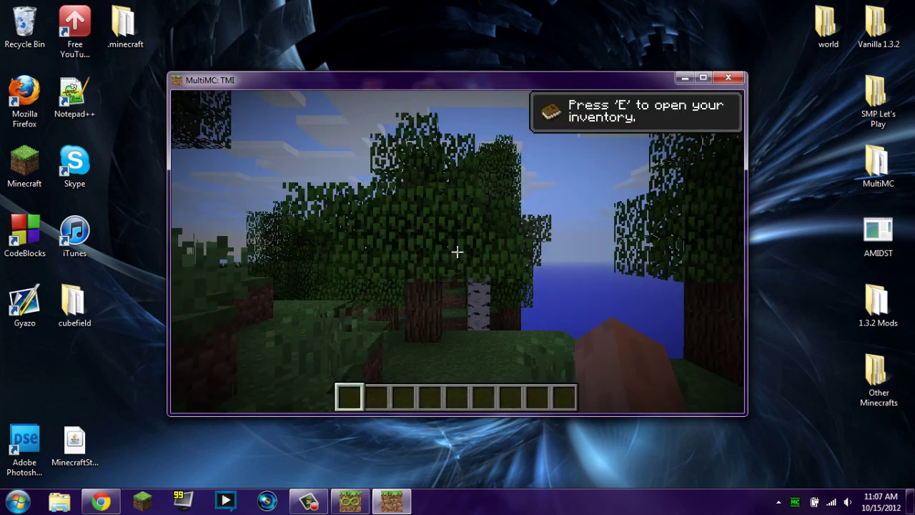
# - Spawn four 64-stacks from the TooManyItems panel, then close the game and MultiMC
pyautogui.press('e')
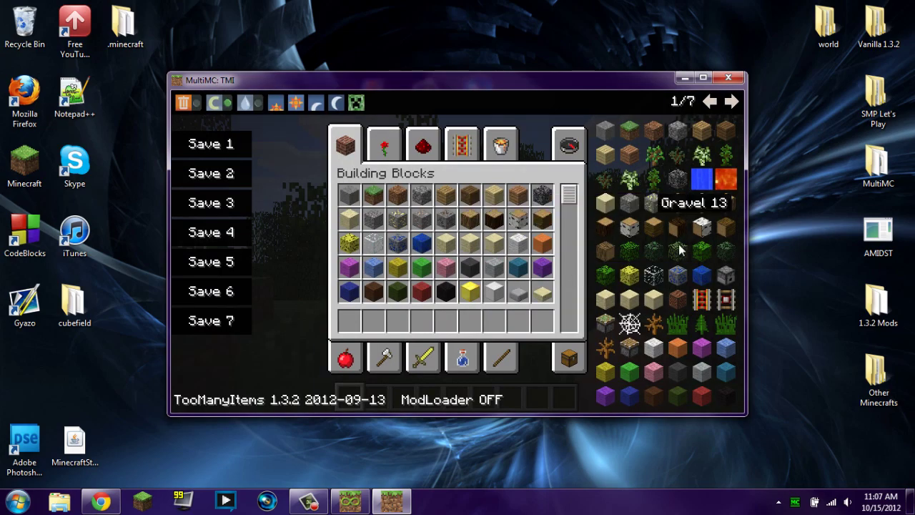
pyautogui.click(656, 187)
pyautogui.click(629, 179)
pyautogui.click(653, 251)
pyautogui.click(726, 250)
pyautogui.click(728, 77)
pyautogui.click(599, 62)
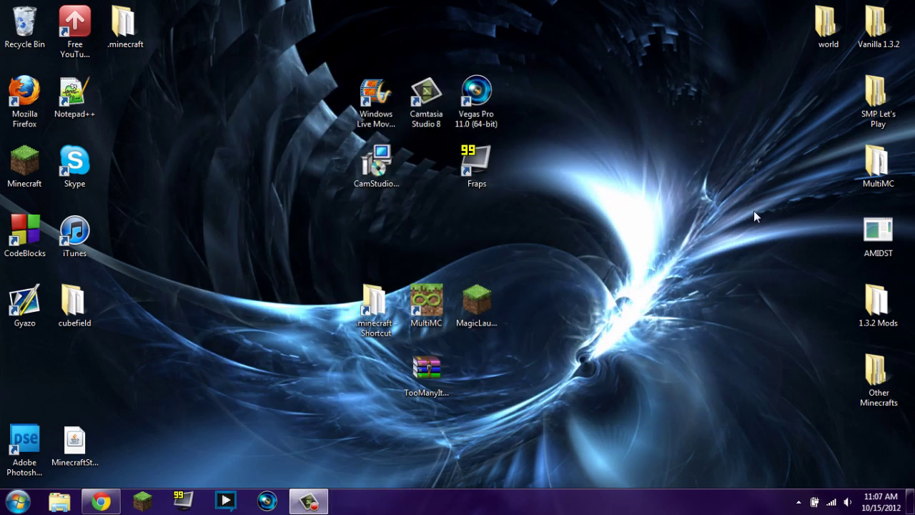
# - Delete the modded .minecraft folder from the Roaming folder
pyautogui.doubleClick(376, 304)
pyautogui.click(96, 88)
pyautogui.press('Delete')
pyautogui.press('Return')
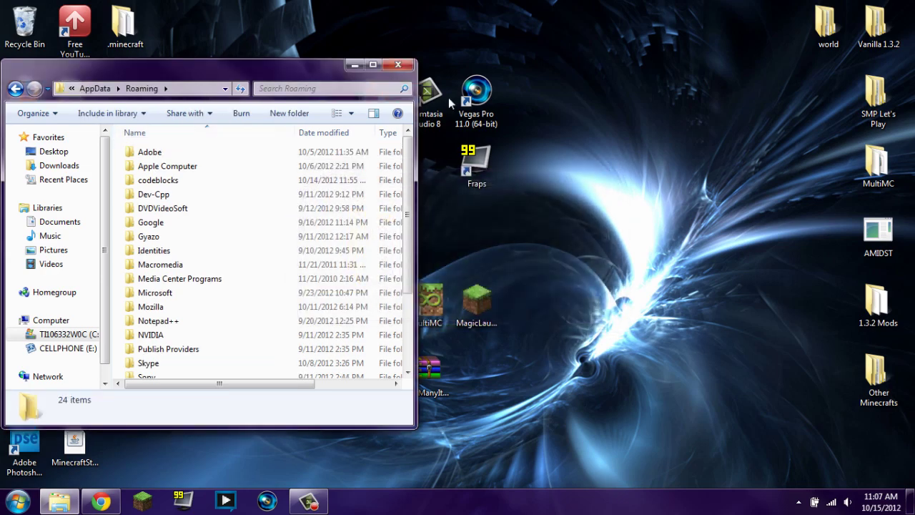
# - Move the vanilla .minecraft folder from Vanilla 1.3.2 into Roaming and close both folder windows
pyautogui.doubleClick(889, 36)
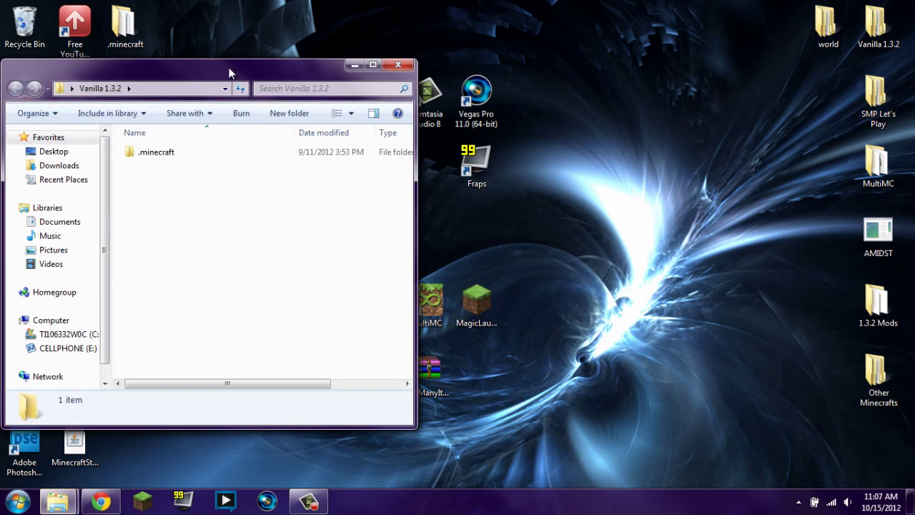
pyautogui.moveTo(235, 71); pyautogui.dragTo(700, 92)
pyautogui.moveTo(604, 174); pyautogui.dragTo(242, 64)
pyautogui.click(861, 90)
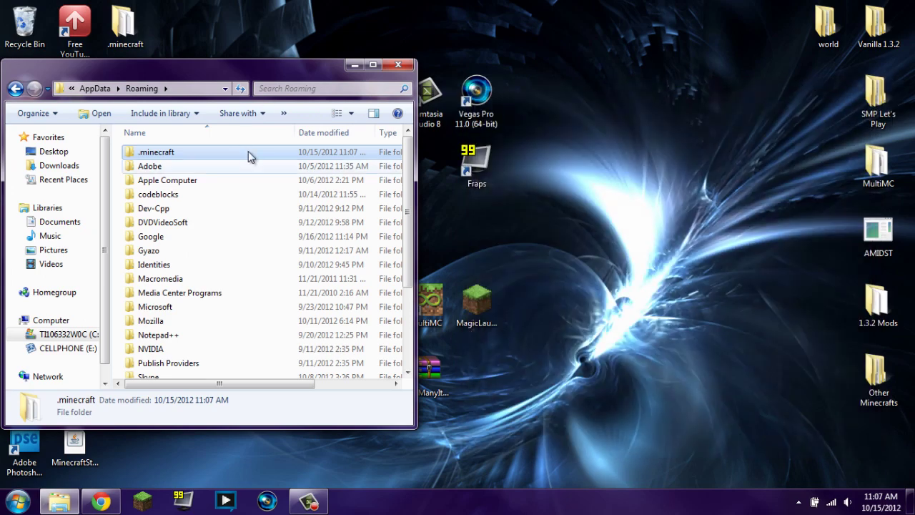
pyautogui.click(392, 65)
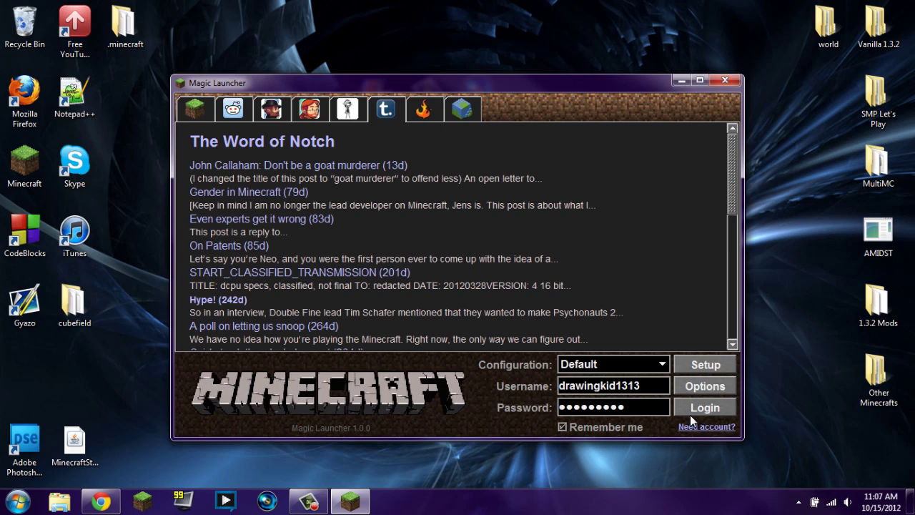
# - Create a new Magic Launcher configuration named TMI
pyautogui.click(706, 365)
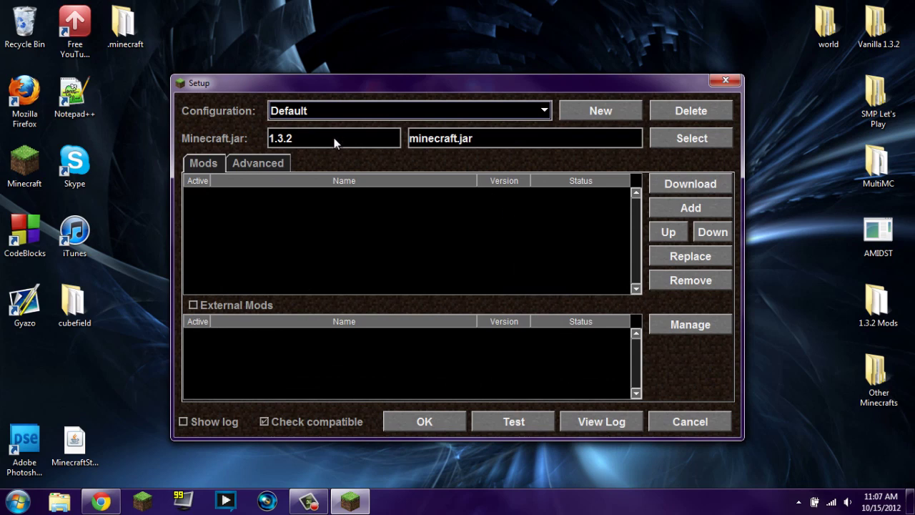
pyautogui.click(334, 114)
pyautogui.click(371, 125)
pyautogui.click(593, 109)
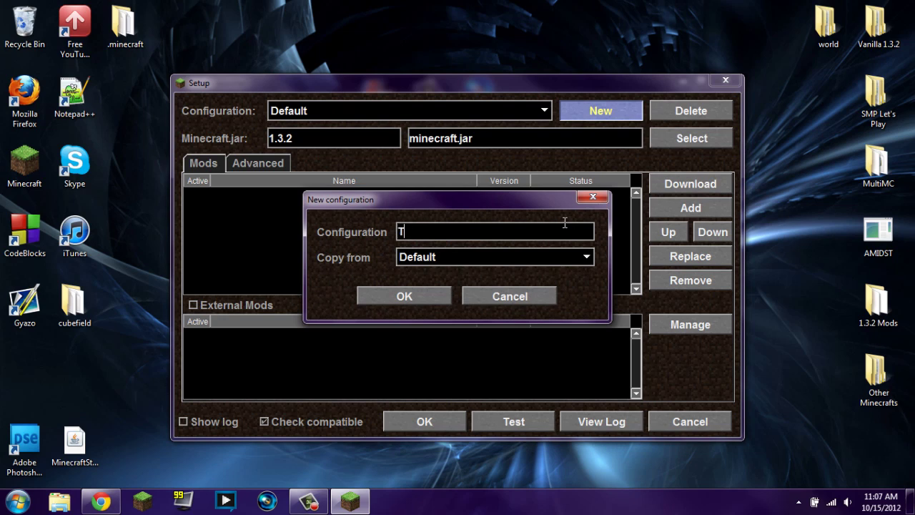
pyautogui.click(406, 293)
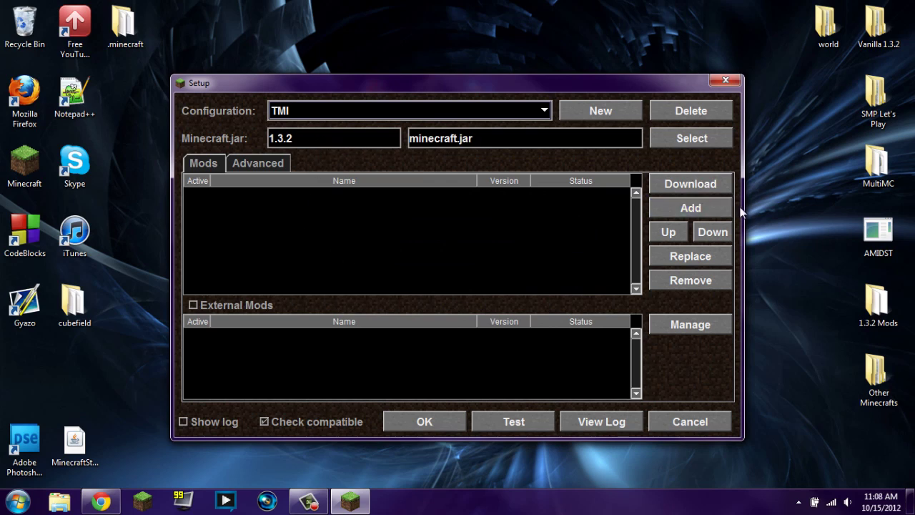
# - Add TooManyItems2012_09_13_1.3.2.zip from the Desktop to TMI's mods and save the setup
pyautogui.click(674, 209)
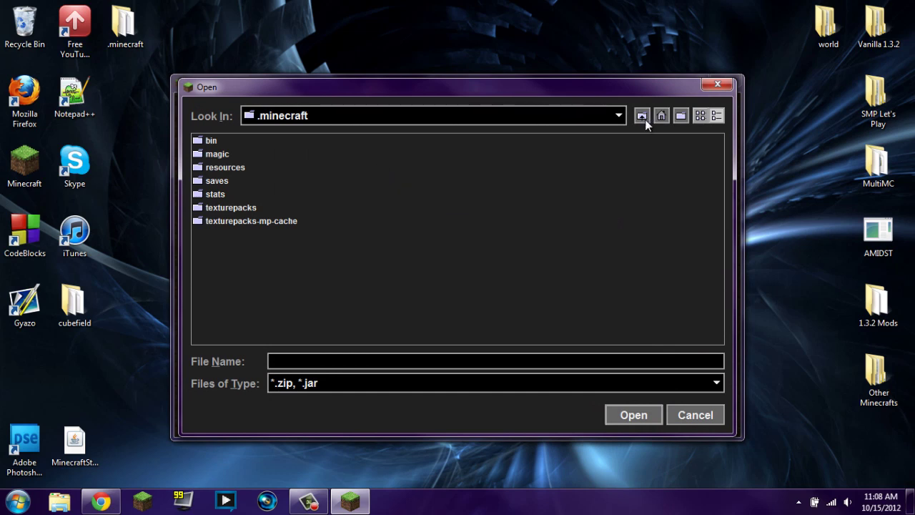
pyautogui.click(645, 119)
pyautogui.click(645, 119)
pyautogui.click(645, 119)
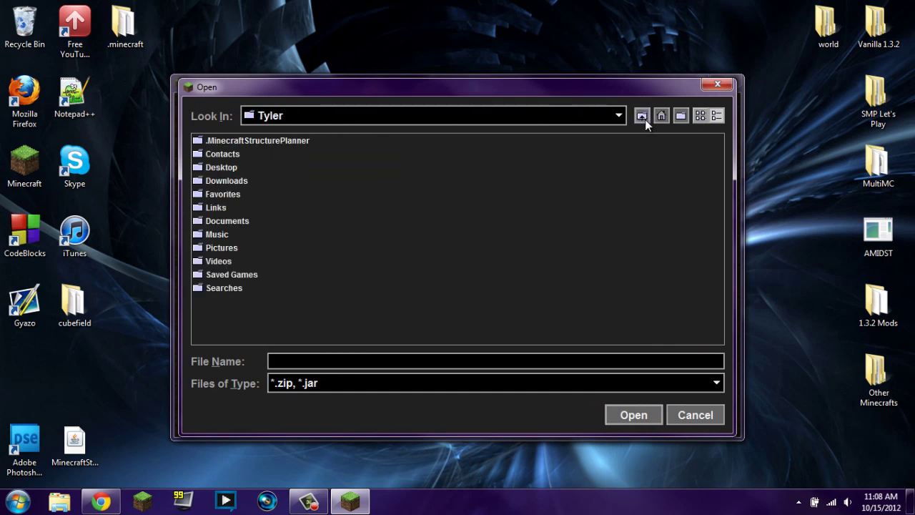
pyautogui.doubleClick(206, 167)
pyautogui.click(206, 261)
pyautogui.click(206, 274)
pyautogui.click(643, 408)
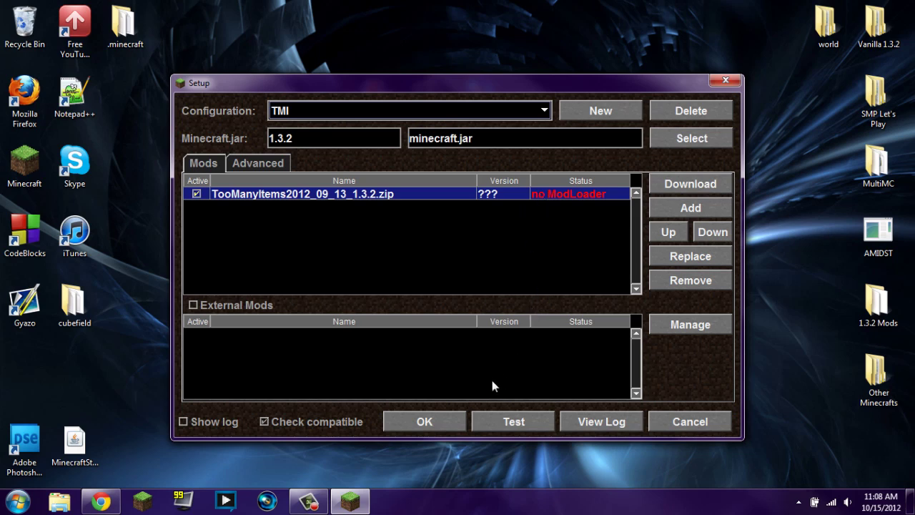
pyautogui.click(445, 426)
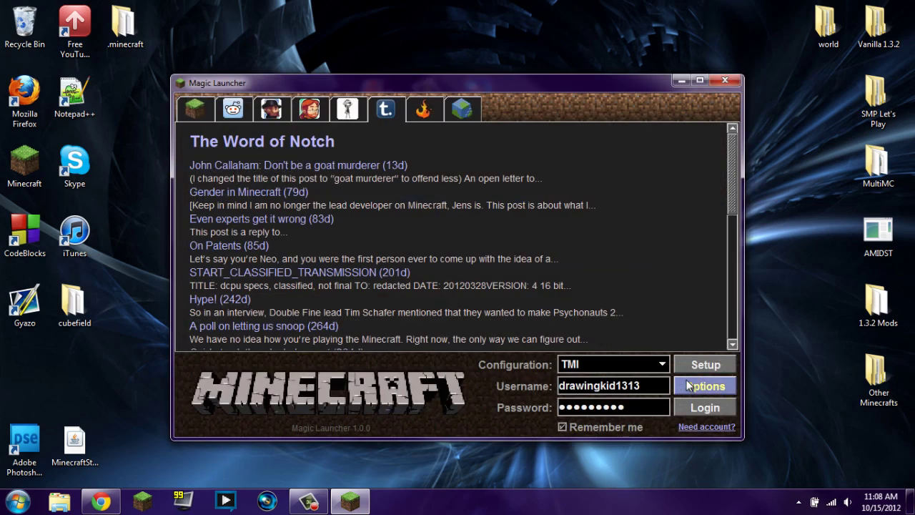
# - Log in with the TMI configuration and create a new singleplayer world
pyautogui.click(705, 407)
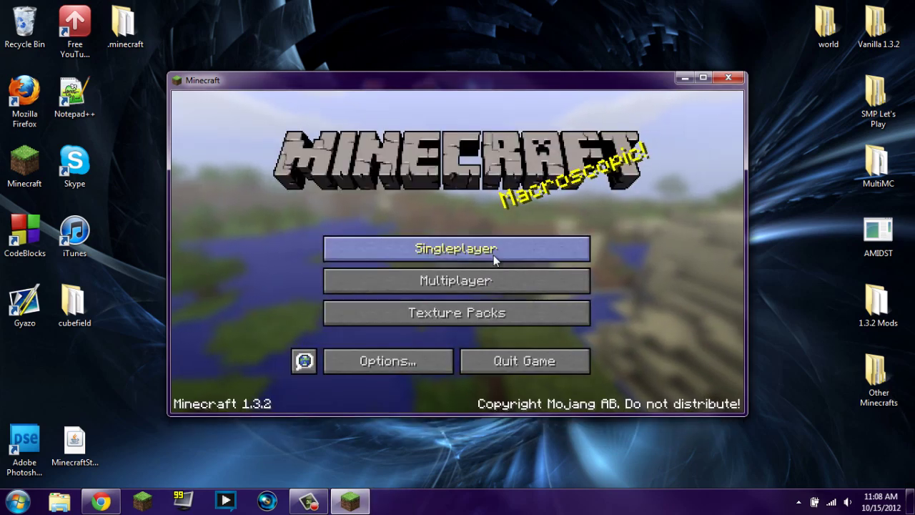
pyautogui.click(496, 247)
pyautogui.click(571, 359)
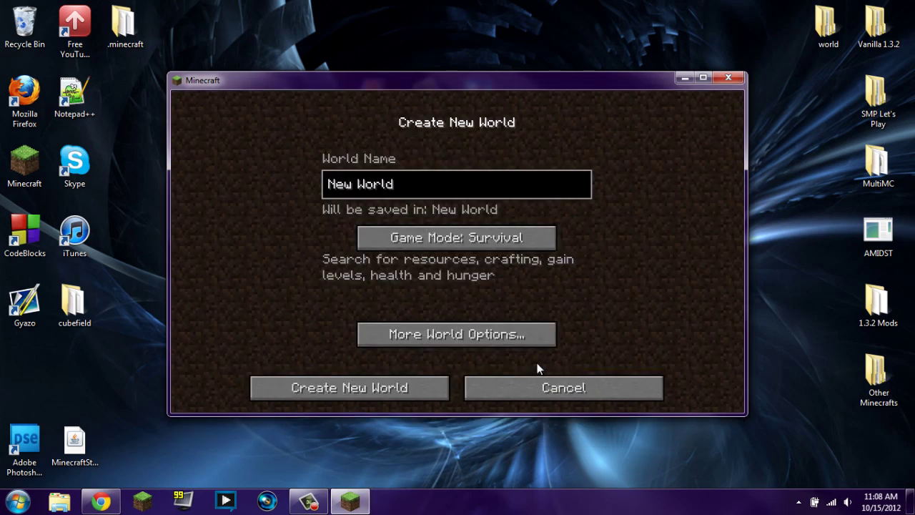
pyautogui.click(388, 389)
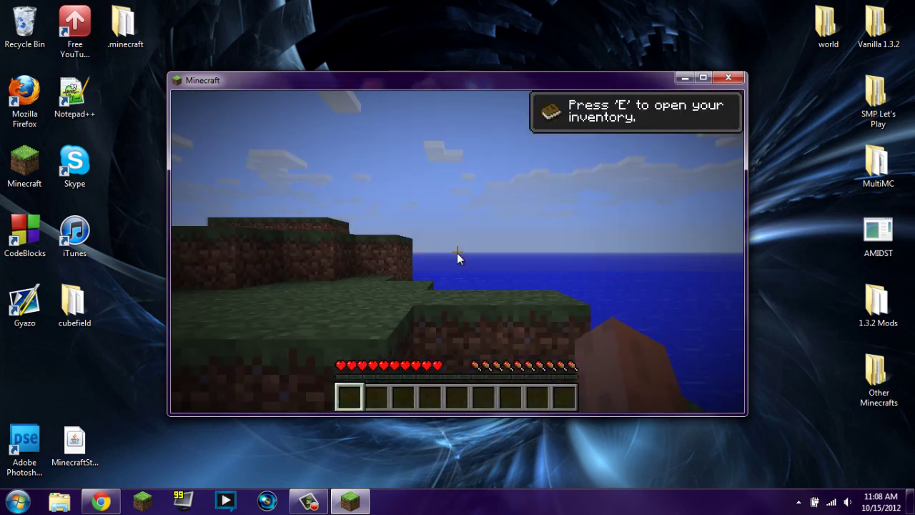
# - Spawn Birch Leaves, Glass, Smooth Sandstone, Tall Grass, Orange Wool and Lapis Ore stacks, then quit Minecraft
pyautogui.press('e')
pyautogui.click(671, 251)
pyautogui.click(647, 278)
pyautogui.click(646, 301)
pyautogui.click(670, 325)
pyautogui.click(670, 348)
pyautogui.click(670, 277)
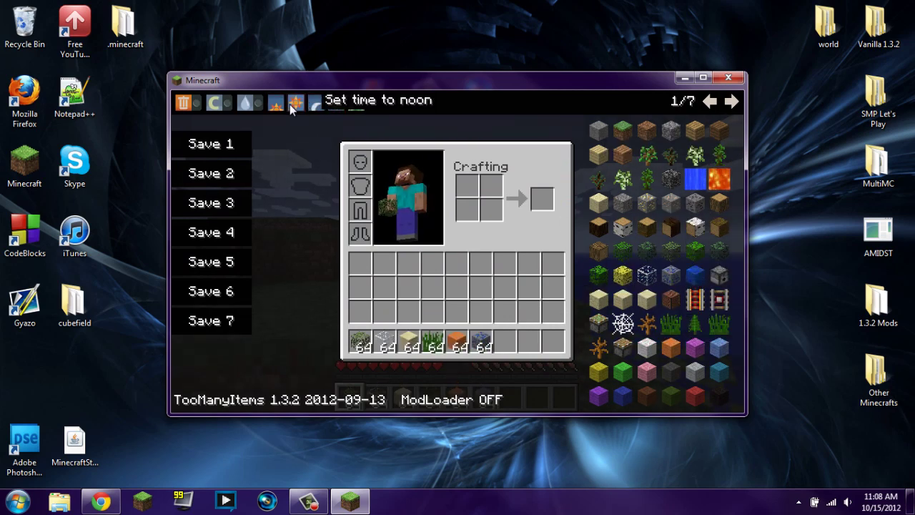
pyautogui.click(728, 78)
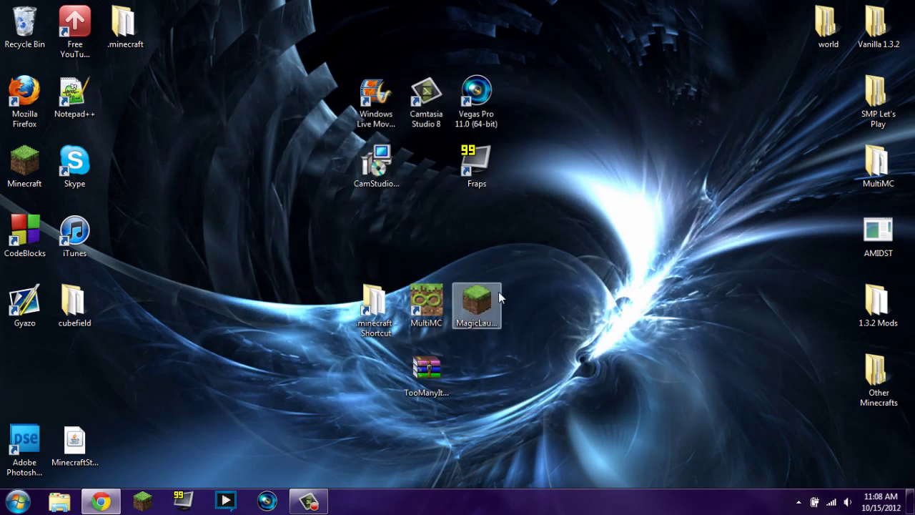
# - Inspect the three launcher shortcuts and the TooManyItems archive on the desktop
pyautogui.moveTo(563, 343); pyautogui.dragTo(263, 247)
pyautogui.click(100, 501)
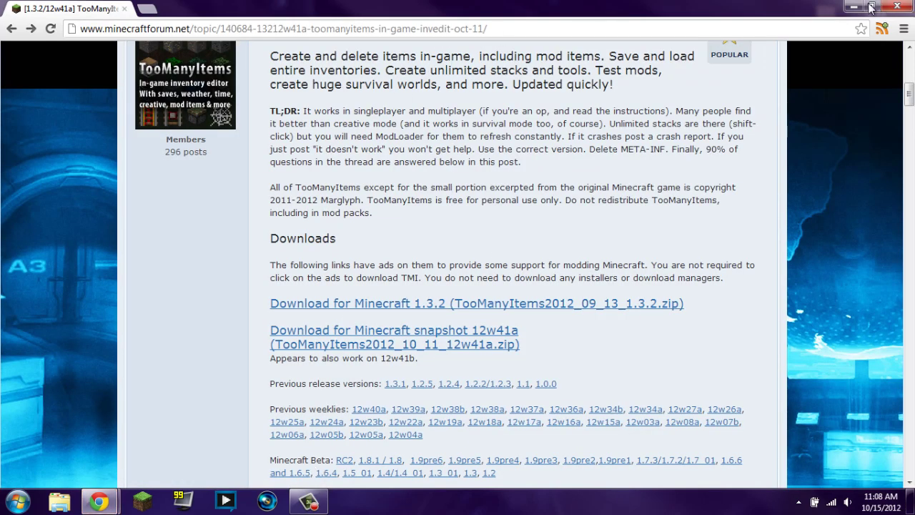
pyautogui.click(853, 7)
pyautogui.click(443, 366)
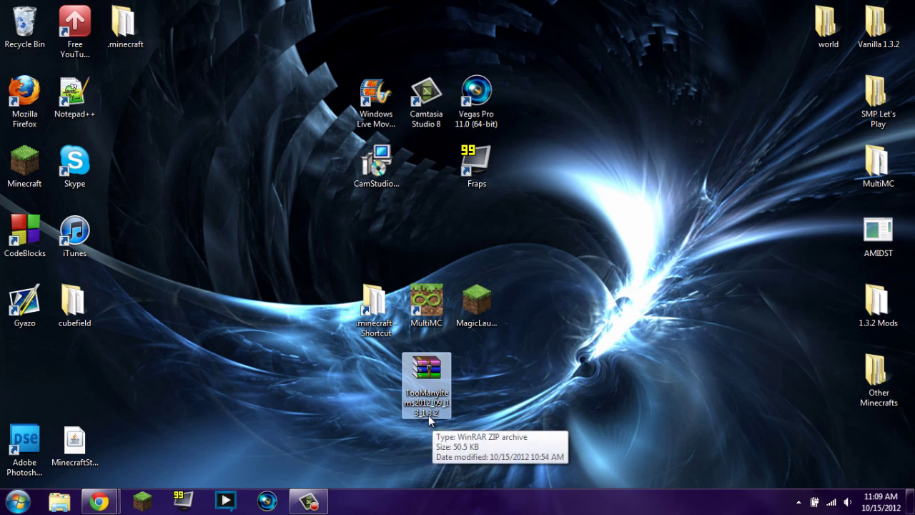
pyautogui.click(507, 369)
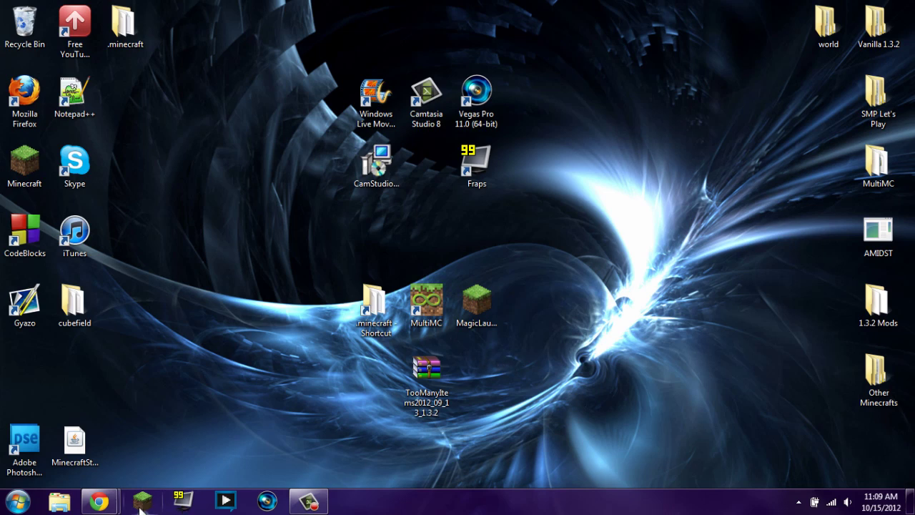
# - Return to the TooManyItems forum page and scroll down to the Troubleshooting section
pyautogui.moveTo(98, 500)
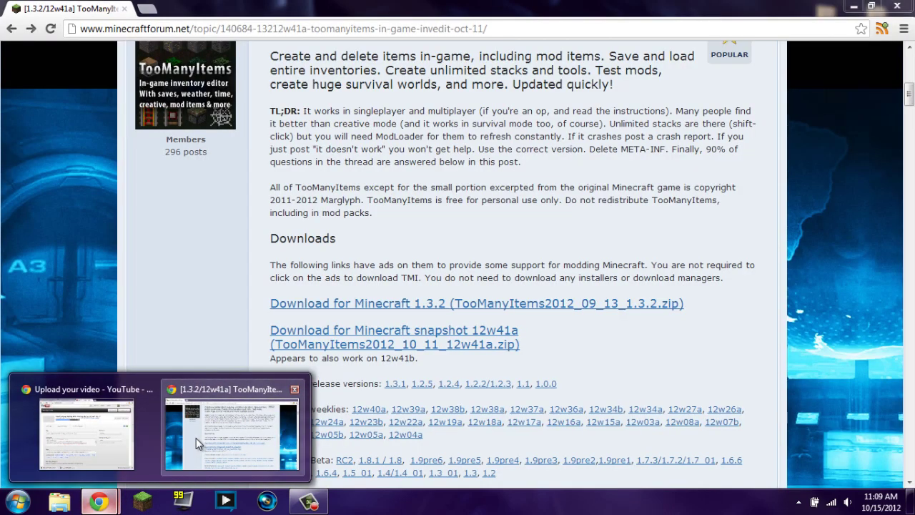
pyautogui.click(196, 437)
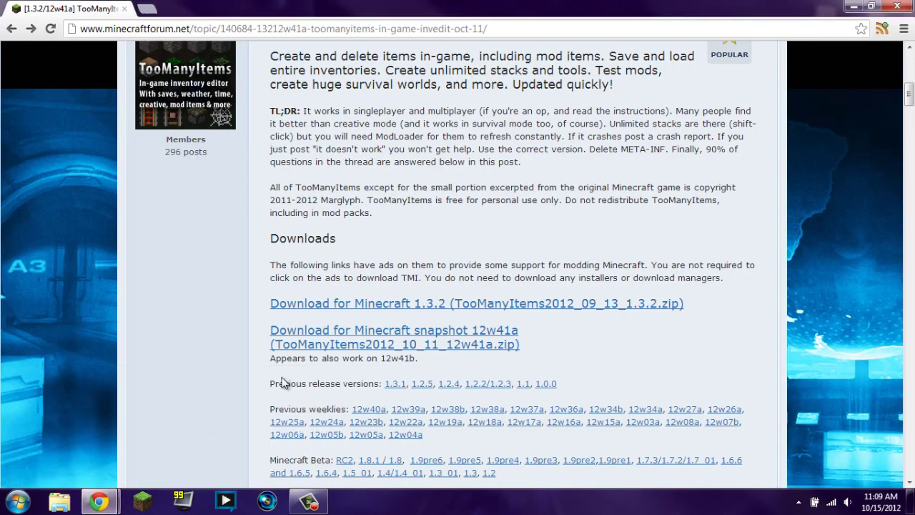
pyautogui.scroll(-3, 450, 183)
pyautogui.scroll(-15, 435, 231)
pyautogui.scroll(-3, 433, 230)
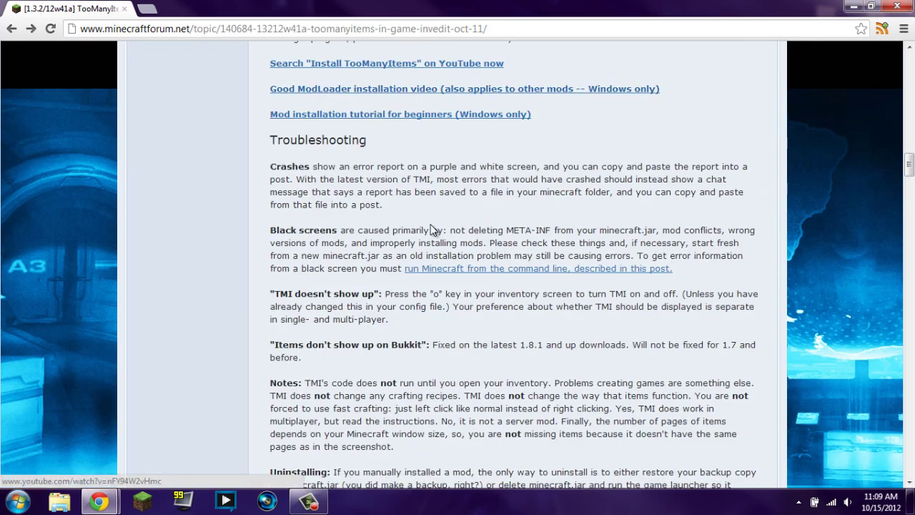
pyautogui.moveTo(278, 167); pyautogui.dragTo(386, 213)
# - Read the troubleshooting notes, highlighting the 'TMI doesn't show up', 'Items don't show up' and Notes paragraphs
pyautogui.moveTo(376, 268); pyautogui.dragTo(460, 438)
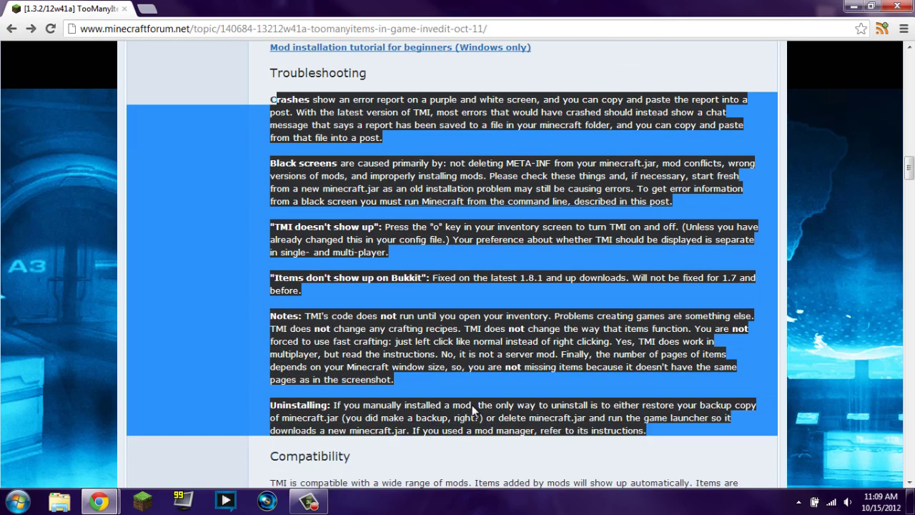
pyautogui.click(472, 409)
pyautogui.moveTo(356, 228); pyautogui.dragTo(460, 285)
pyautogui.click(430, 291)
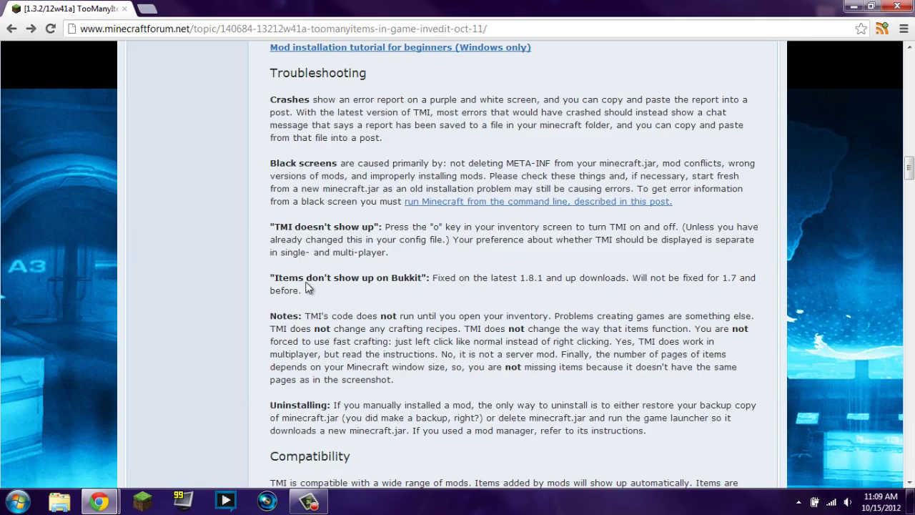
pyautogui.moveTo(306, 286); pyautogui.dragTo(554, 372)
pyautogui.click(422, 327)
pyautogui.click(542, 374)
pyautogui.scroll(-4, 542, 374)
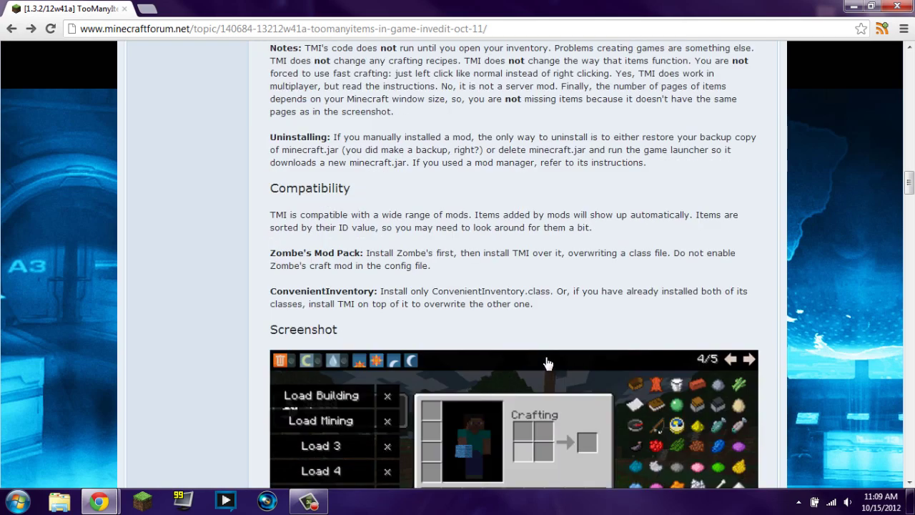
pyautogui.scroll(5, 545, 353)
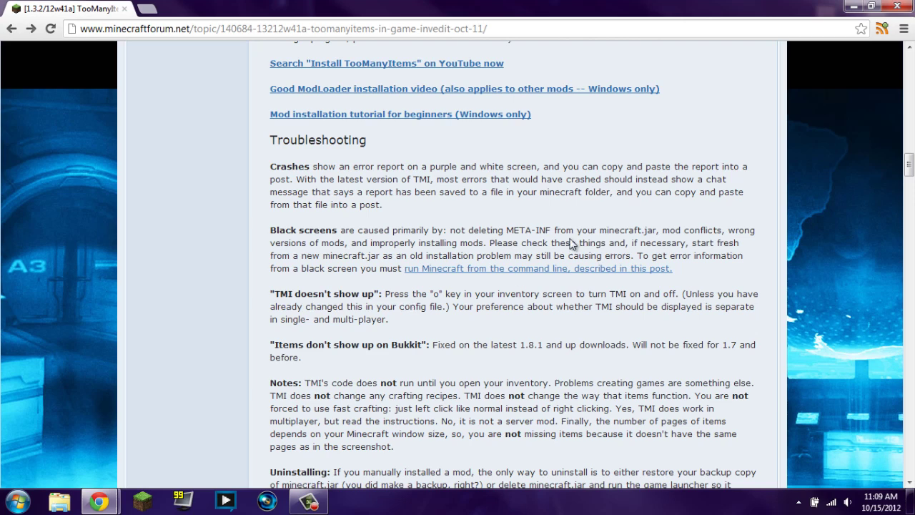
pyautogui.click(897, 7)
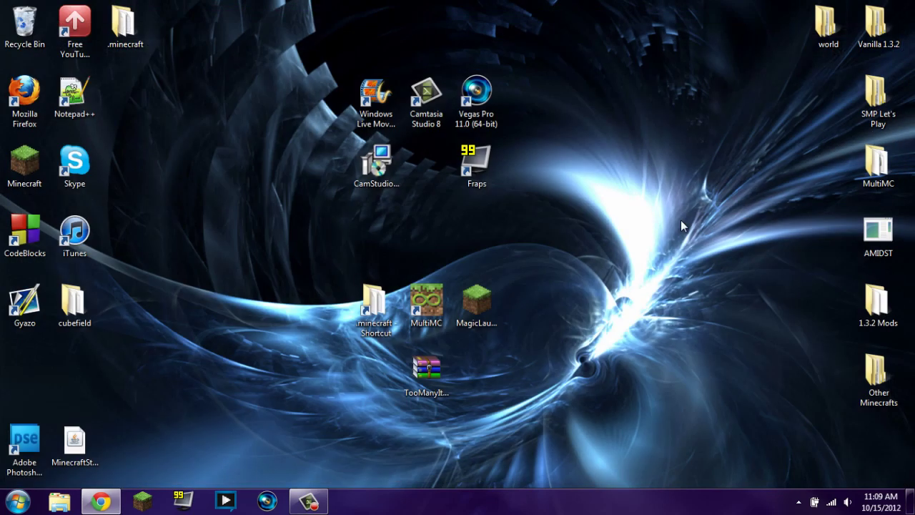
pyautogui.moveTo(819, 389); pyautogui.dragTo(842, 318)
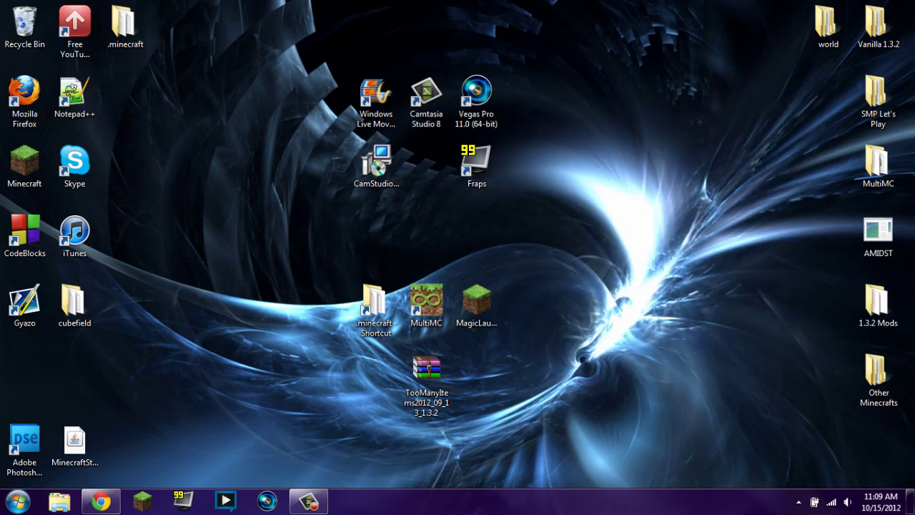